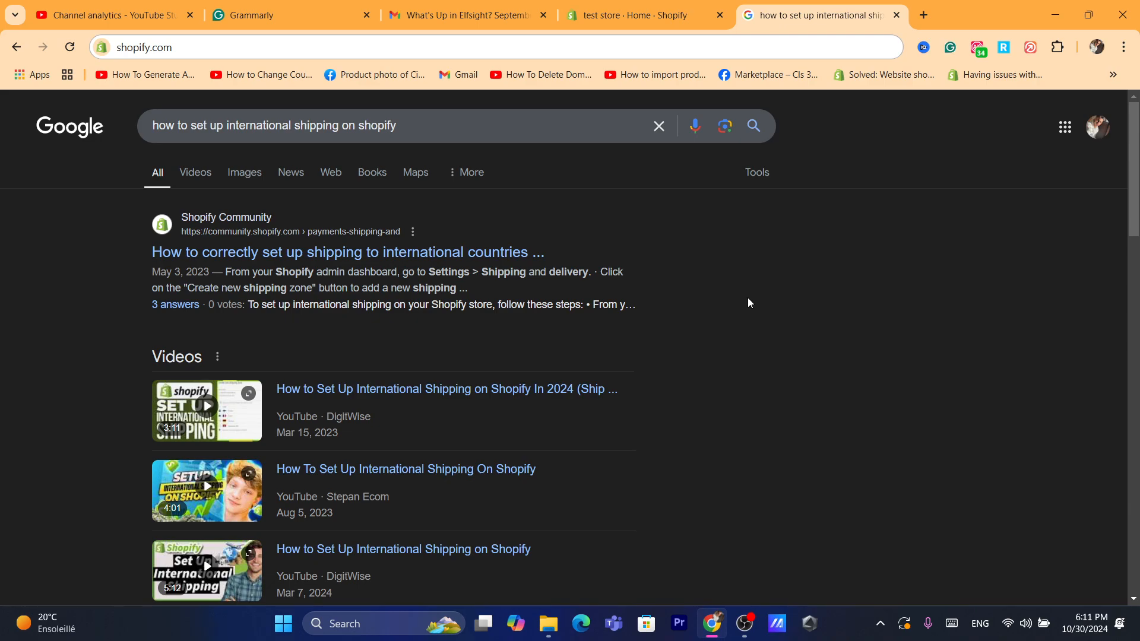
Switch to the test store's Shopify admin and reload its home page
left_click(656, 10)
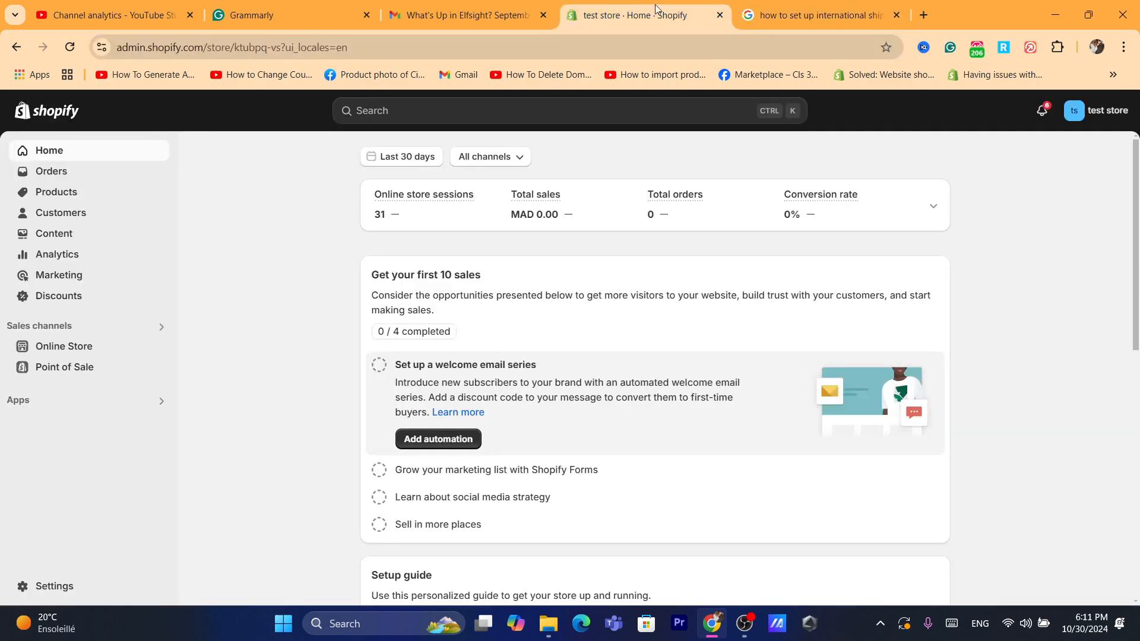
left_click(614, 47)
key("Return")
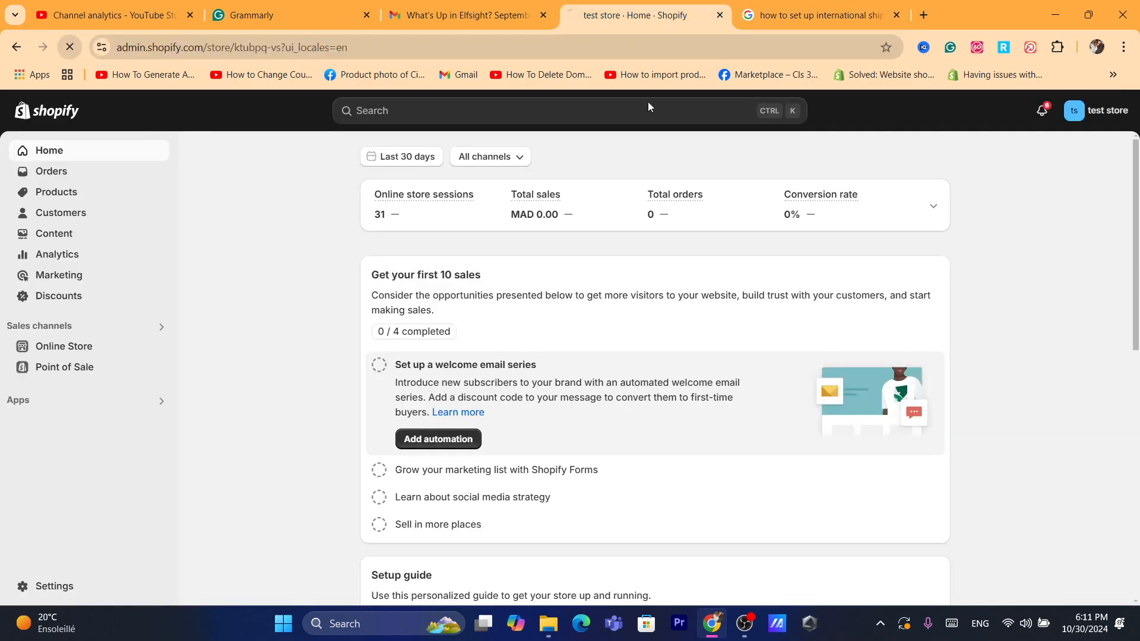
left_click(622, 46)
triple_click(621, 46)
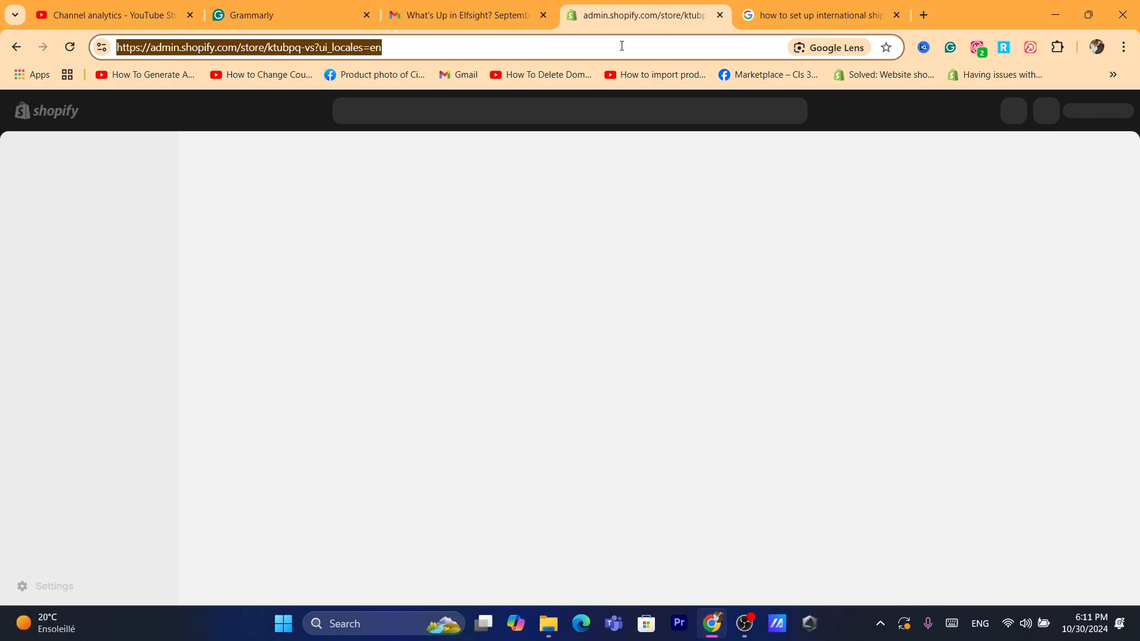
type("s")
double_click(313, 392)
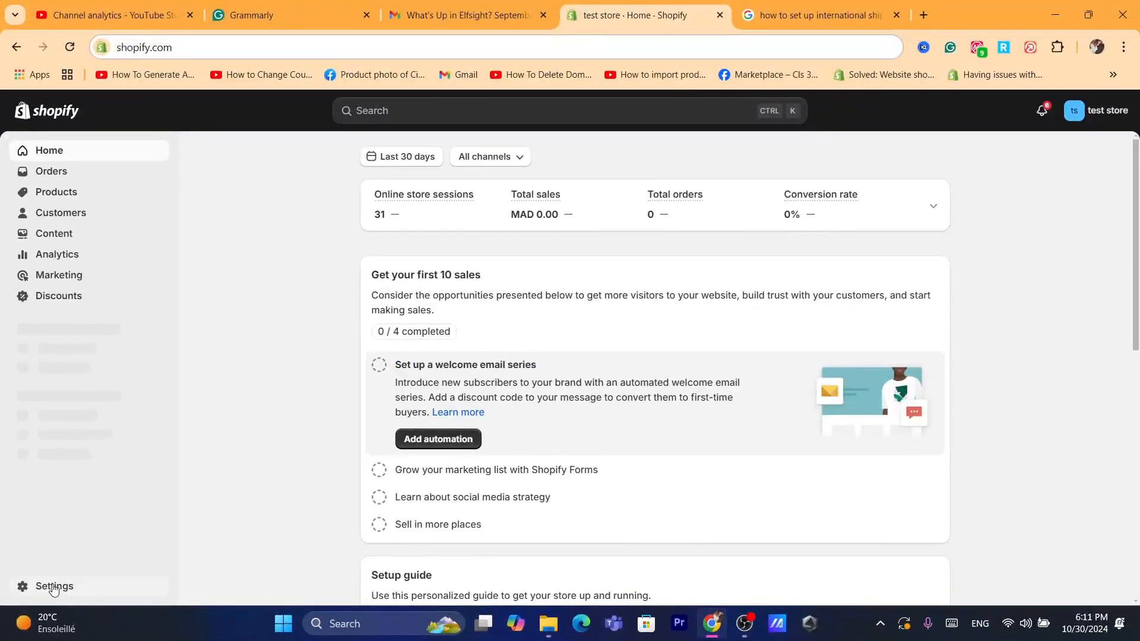
Go to the Markets section of the store settings and start adding a new market
left_click(53, 587)
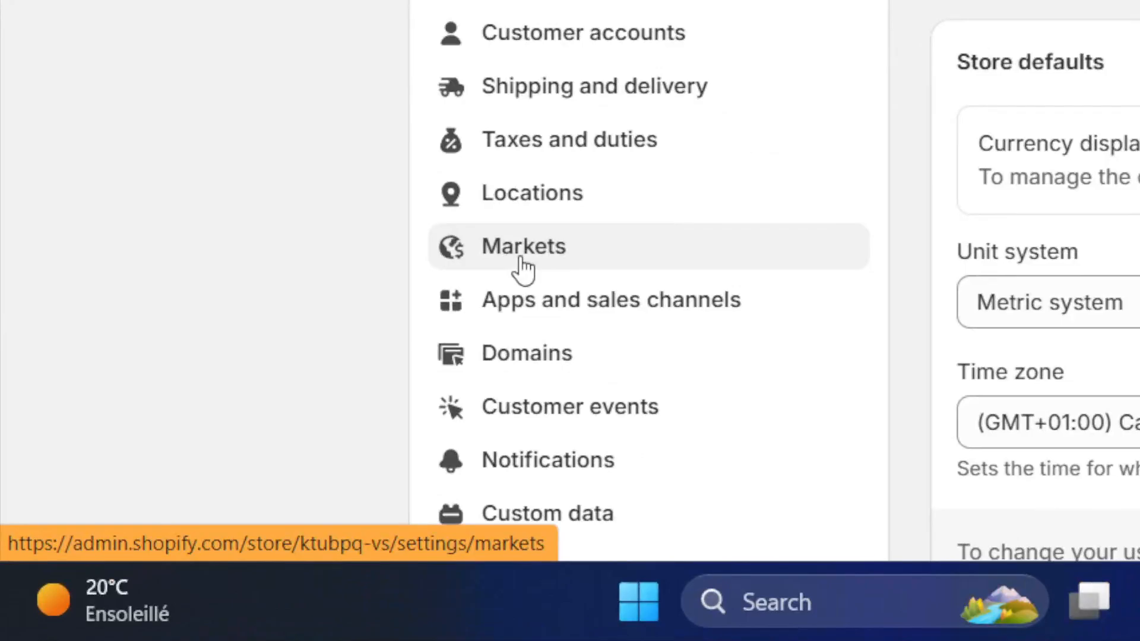
left_click(523, 266)
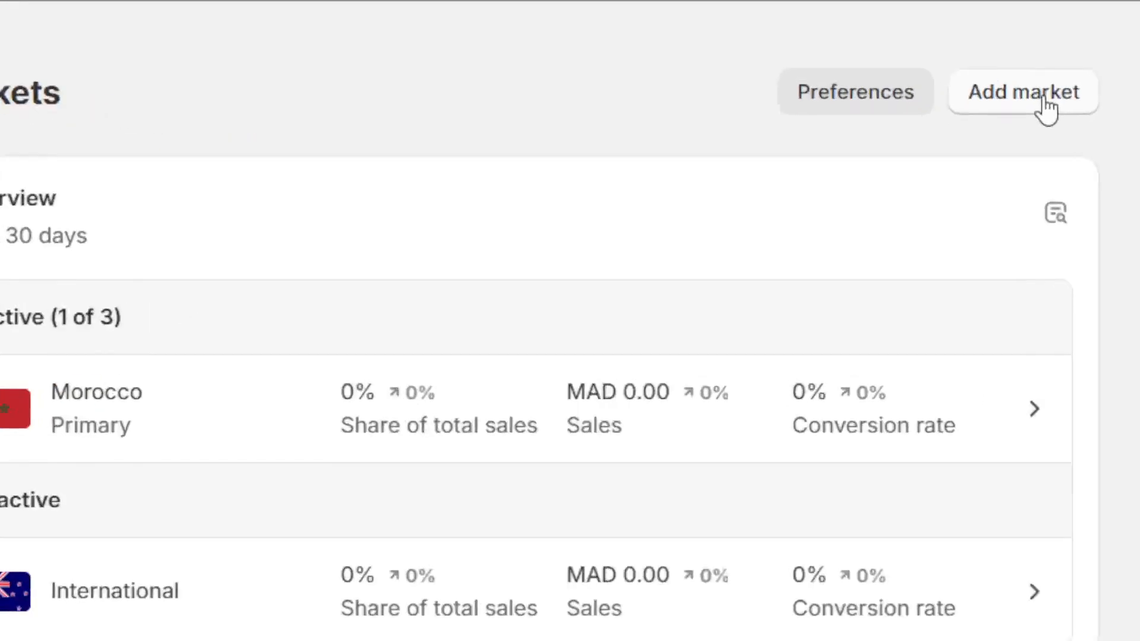
left_click(1045, 101)
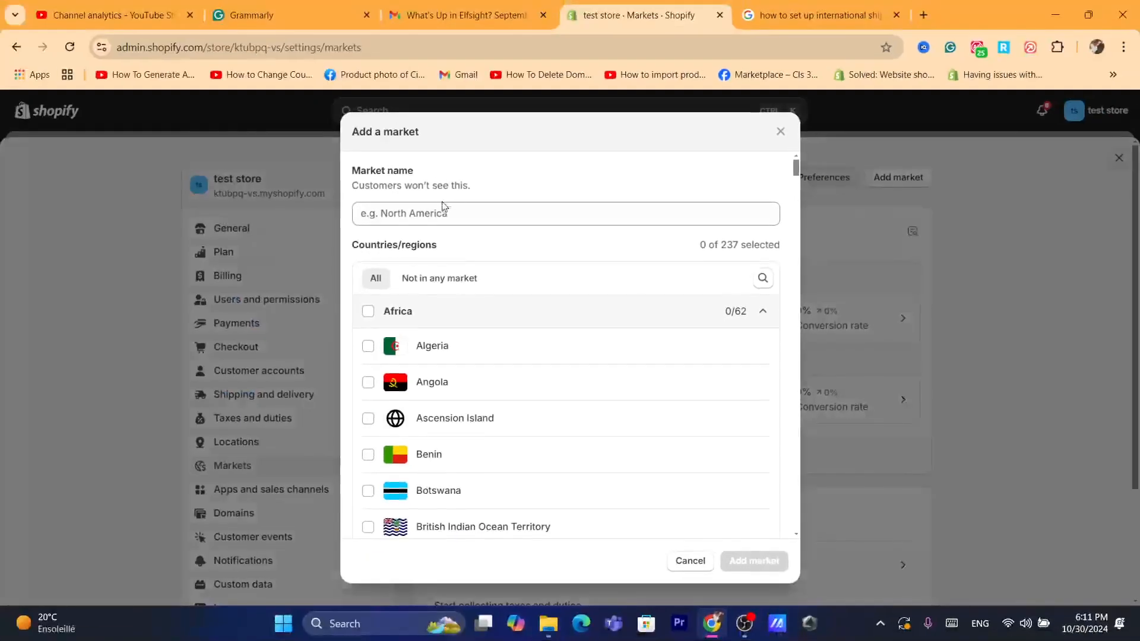
Enter "interentinal countries i like to ship" as the new market's name
left_click(439, 212)
type("I")
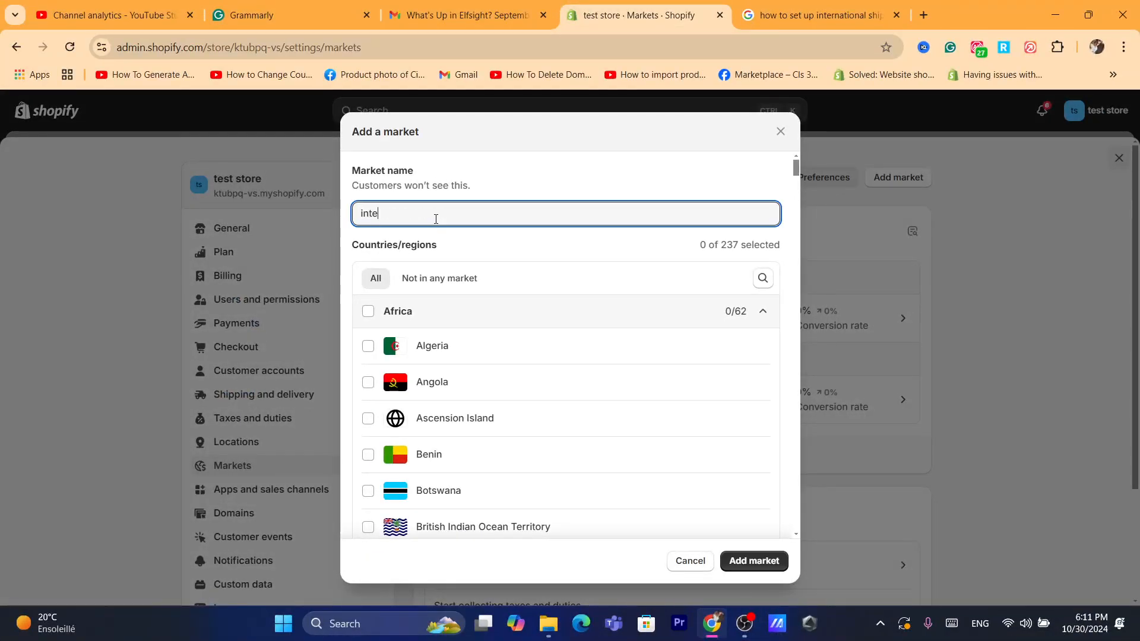
type("ntern")
key("BackSpace")
type("entinal countries i like to ship")
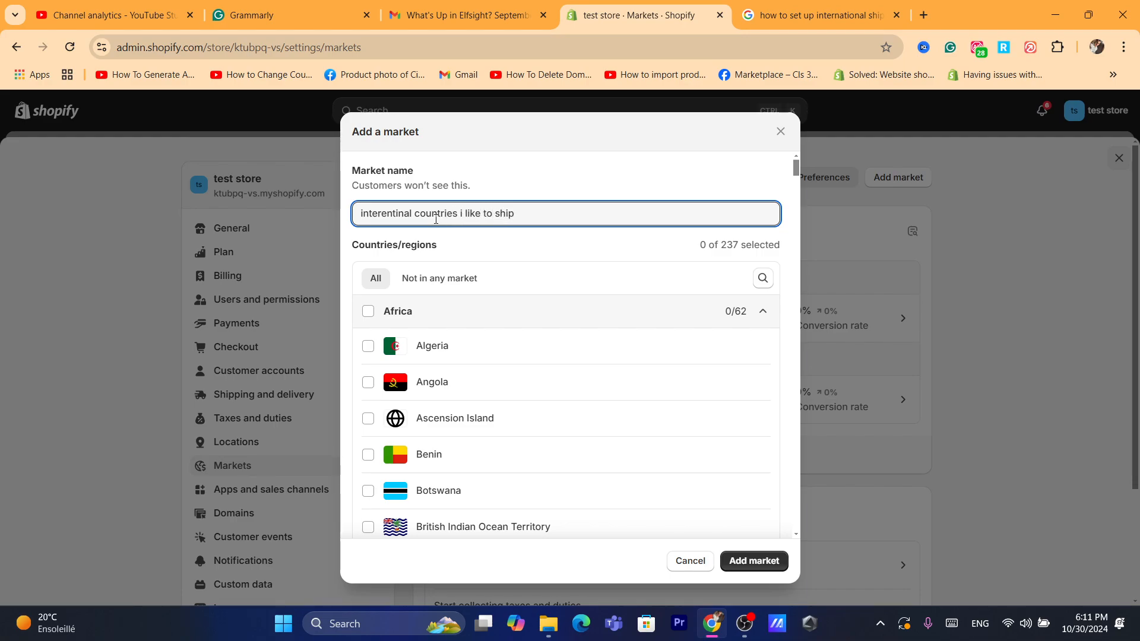
Replace the first word of the market name so it reads "interntional countries i like to ship"
double_click(391, 211)
type("in")
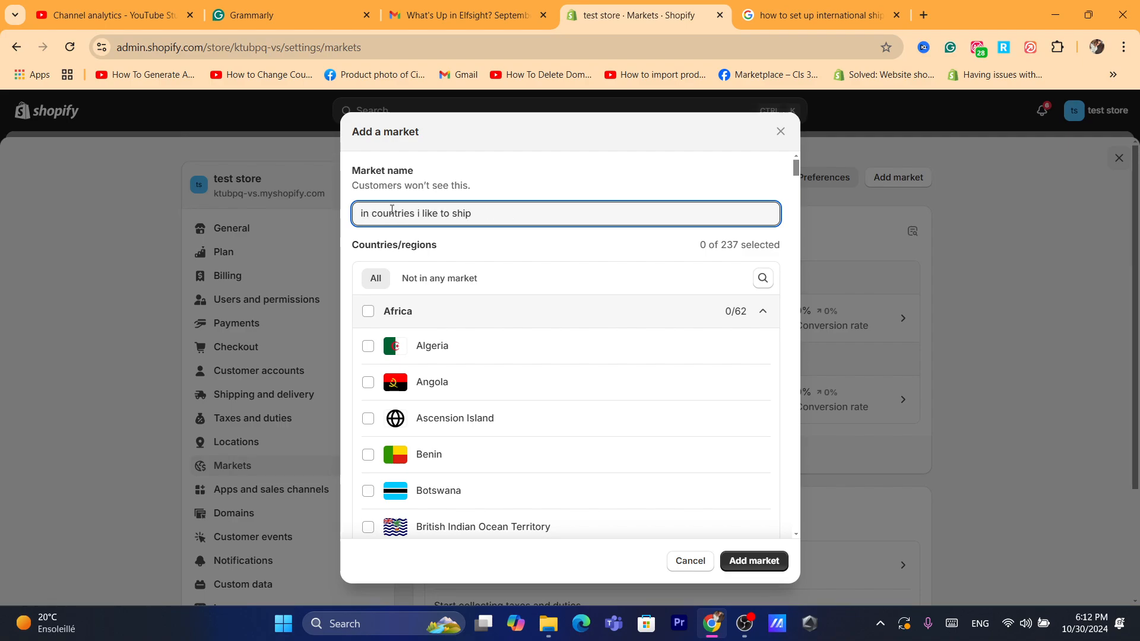
type("ter")
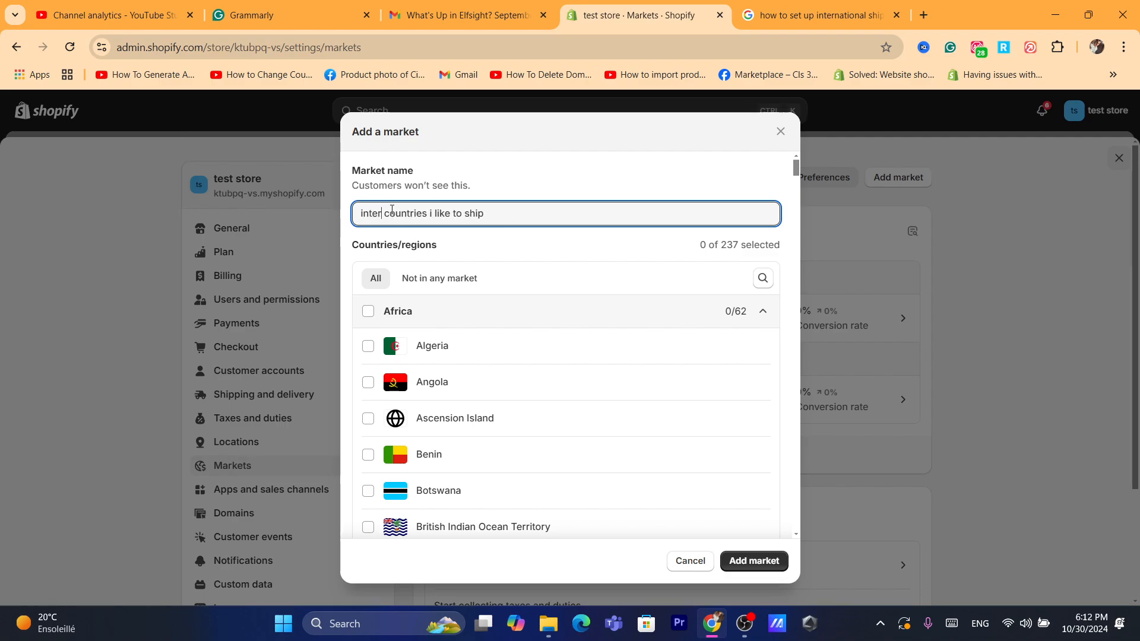
type("natio nla")
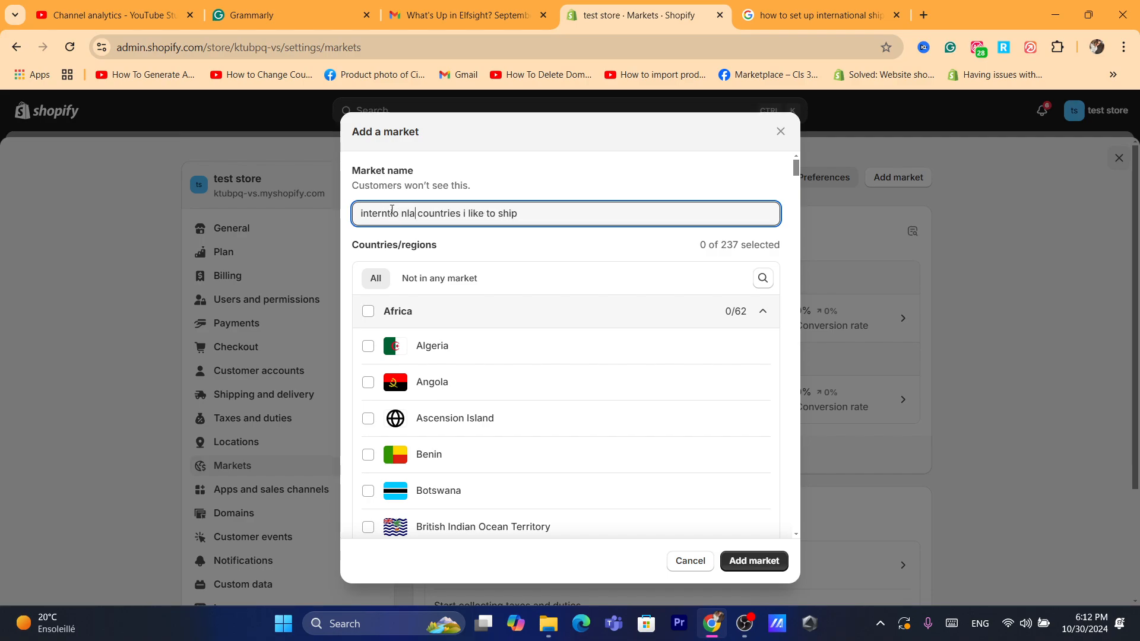
key("BackSpace")
key("BackSpace")
key("BackSpace")
type("nal")
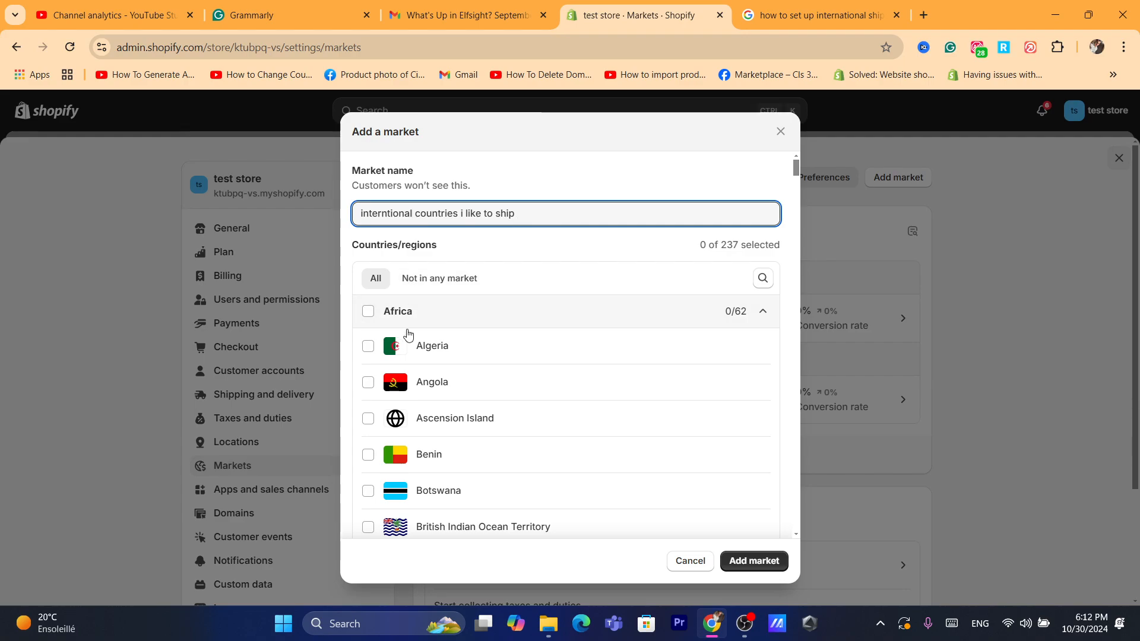
Select the whole Europe region with all its countries for the new market
left_click_drag(797, 162, 779, 338)
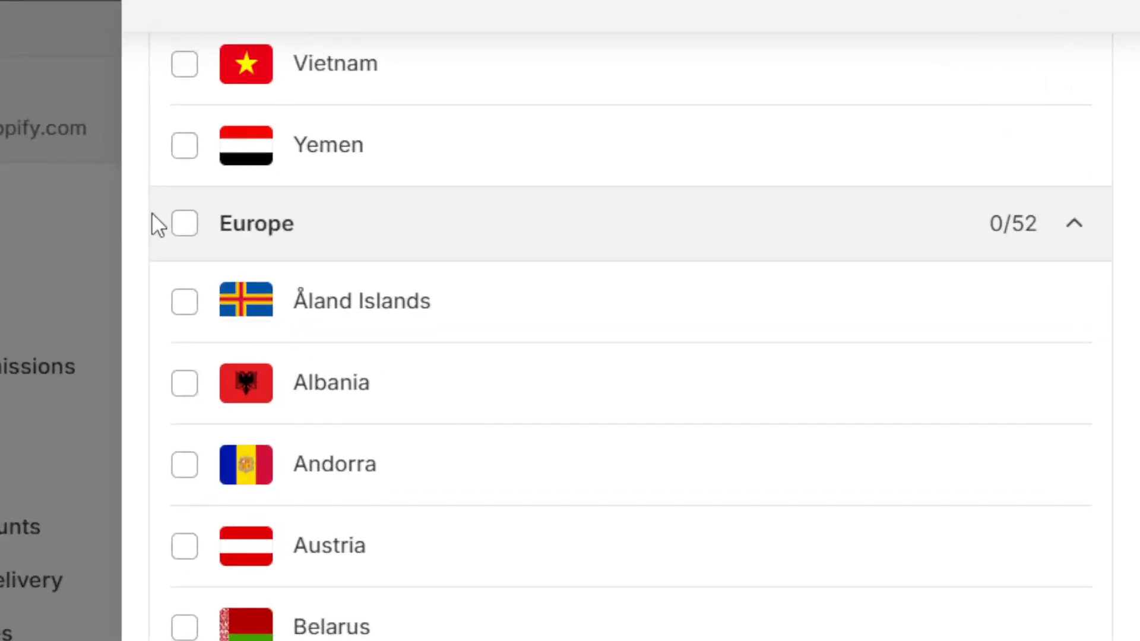
left_click(182, 232)
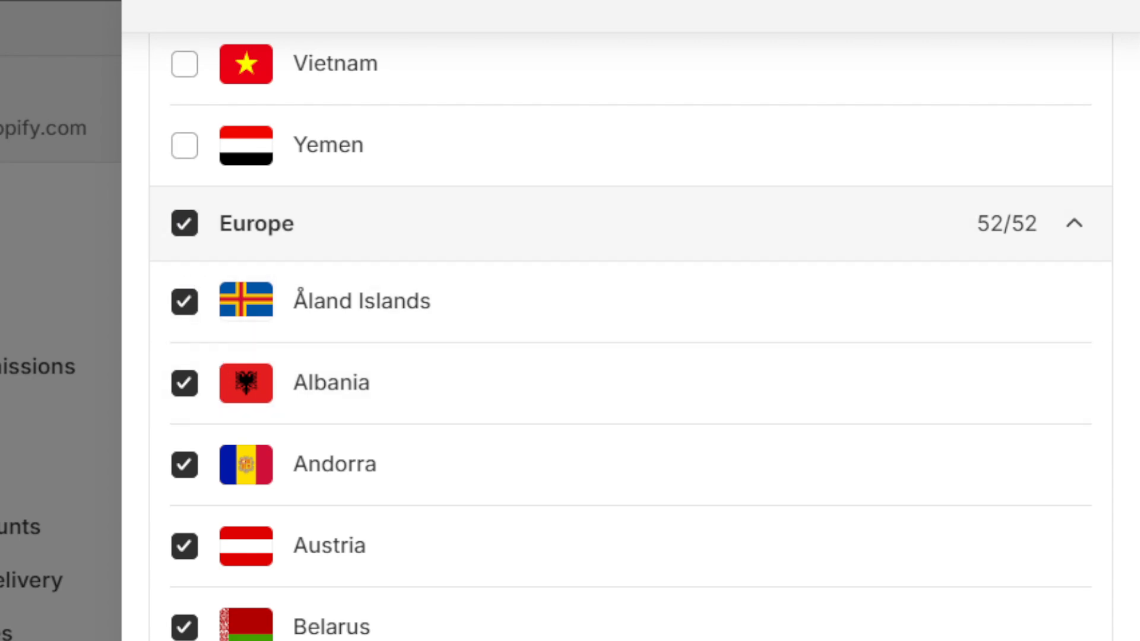
scroll(629, 344, "down", 15)
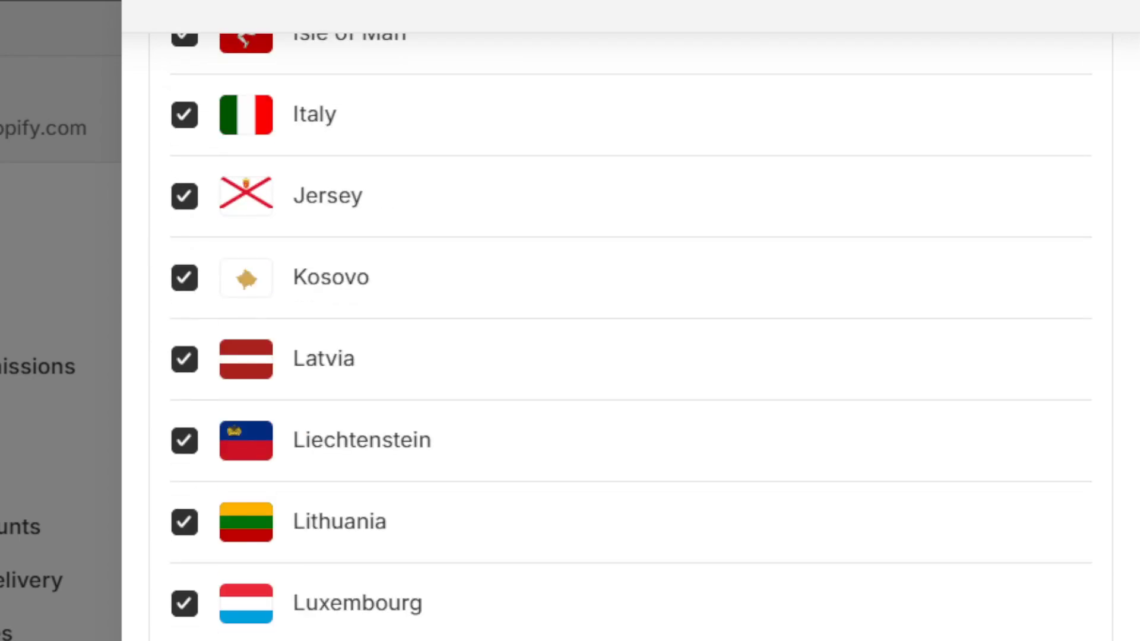
scroll(629, 345, "up", 8)
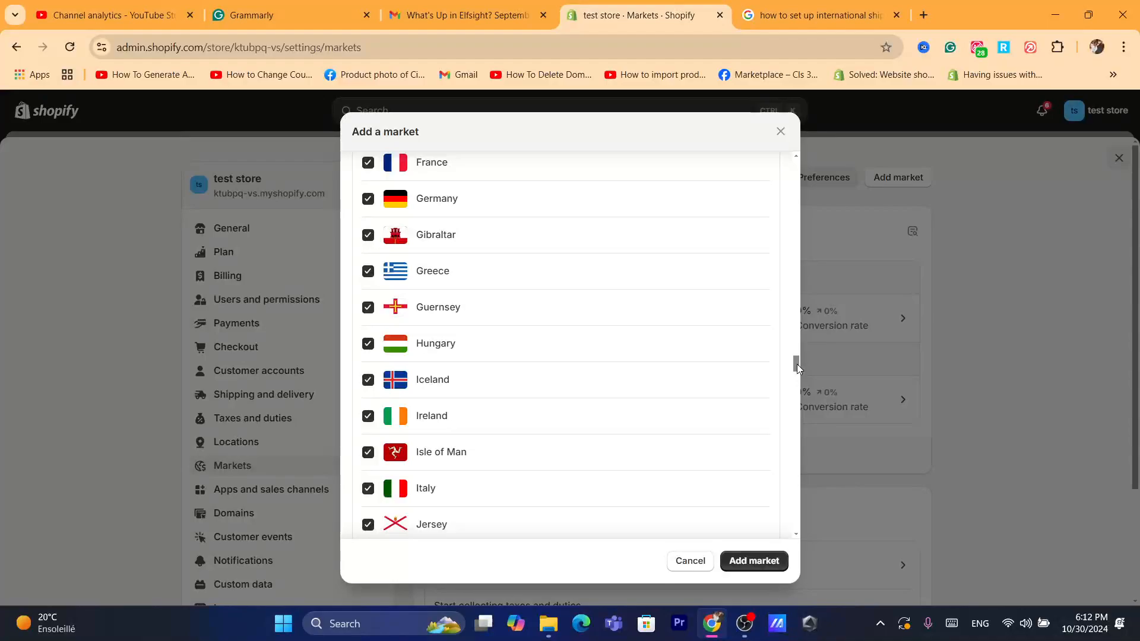
left_click_drag(957, 432, 963, 521)
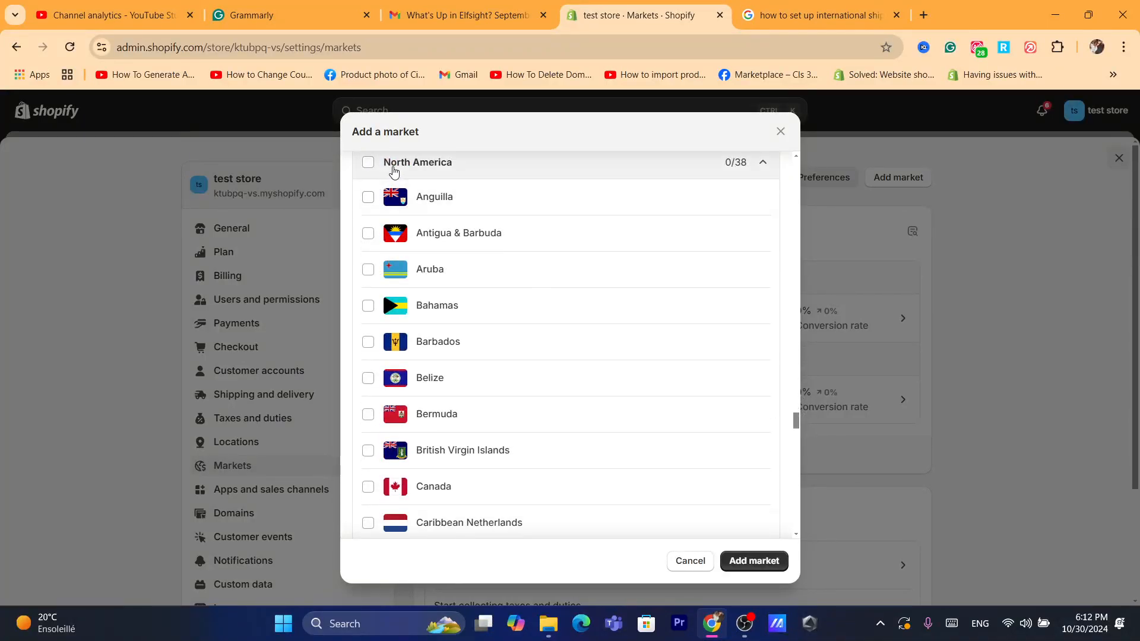
left_click(368, 163)
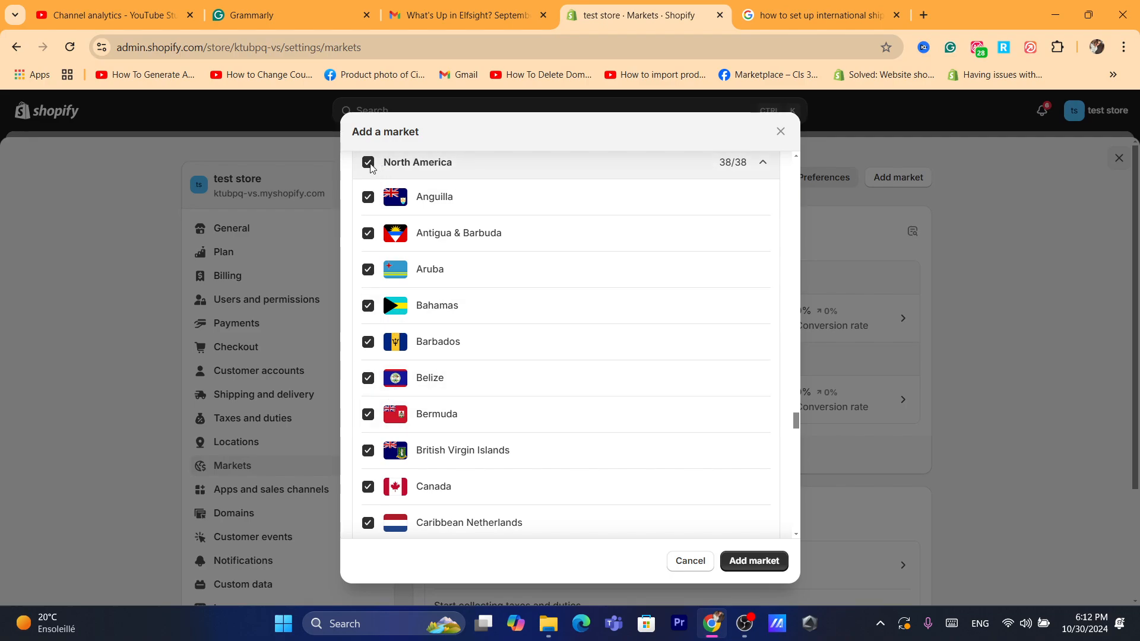
left_click(368, 162)
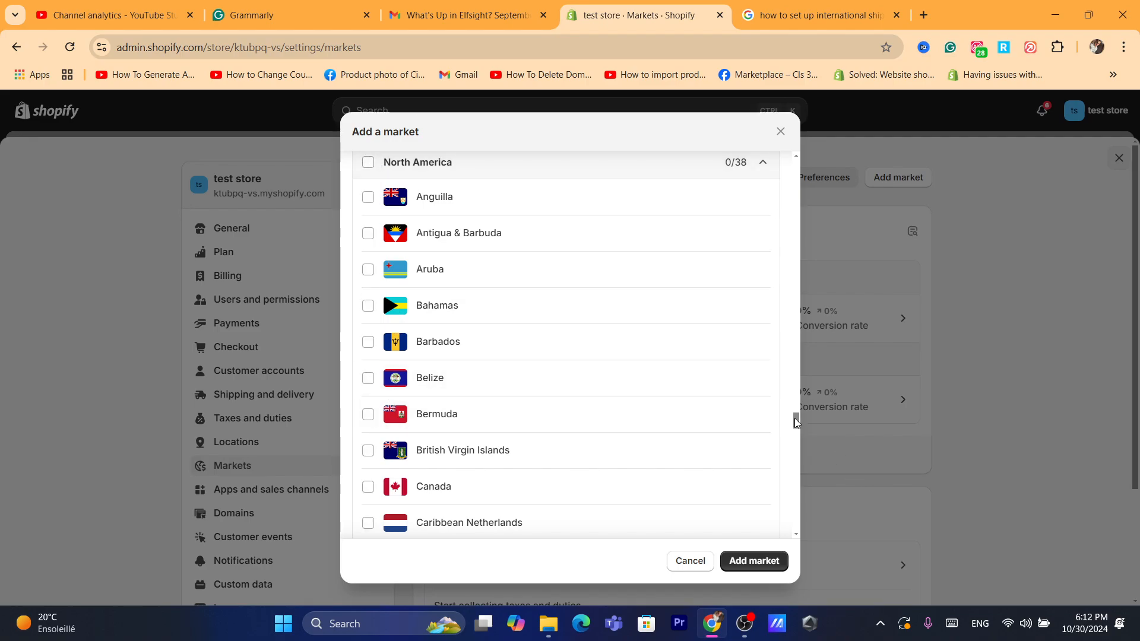
Add the market with the selected European countries
left_click_drag(797, 416, 797, 315)
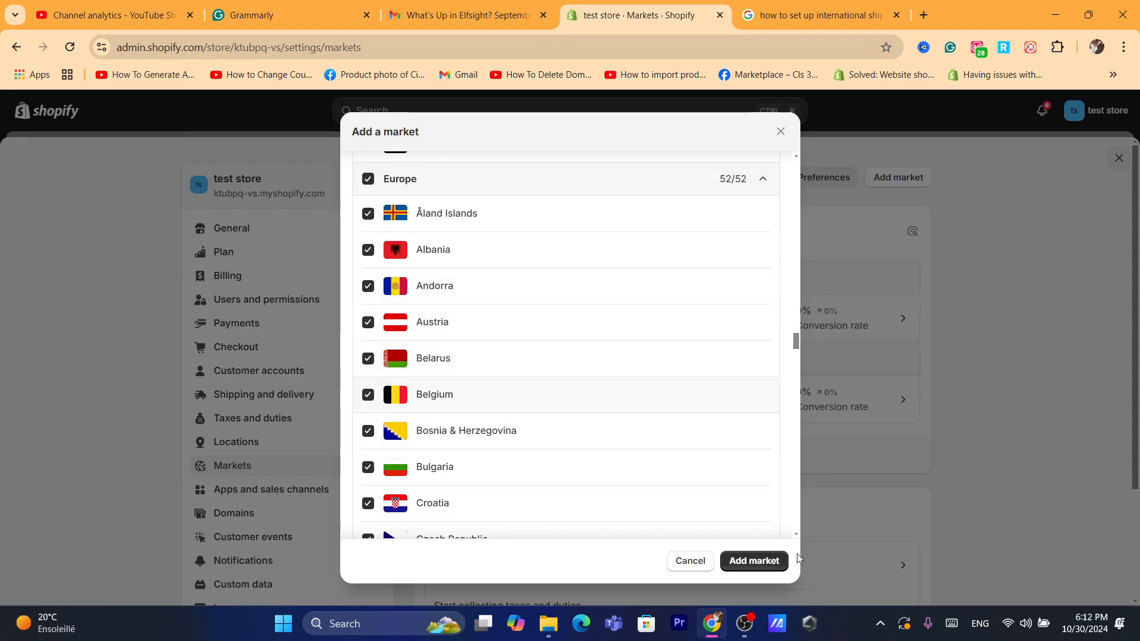
left_click(754, 562)
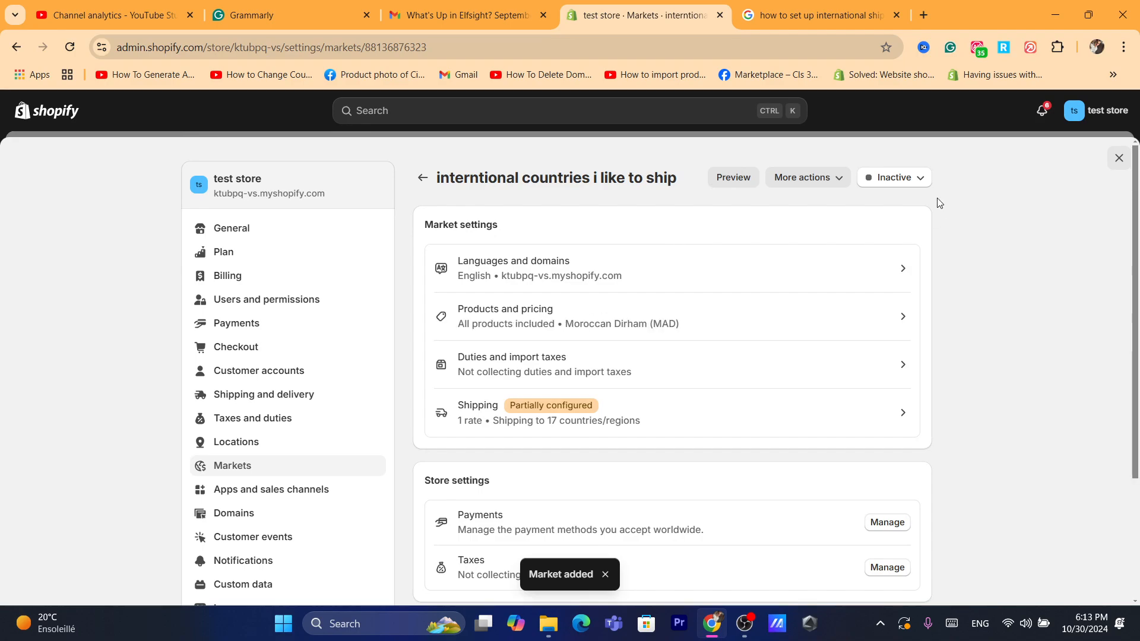
Examine the new market's status options and read the note about activating it and its shipping rates
left_click(907, 188)
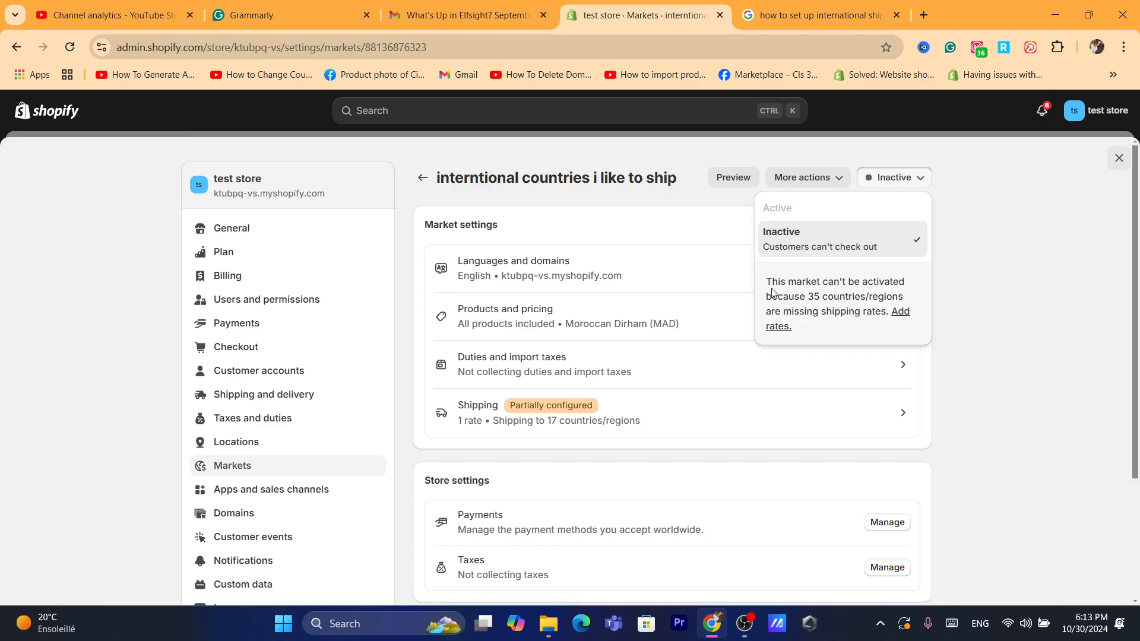
left_click_drag(771, 287, 835, 328)
left_click(835, 329)
left_click_drag(774, 279, 870, 297)
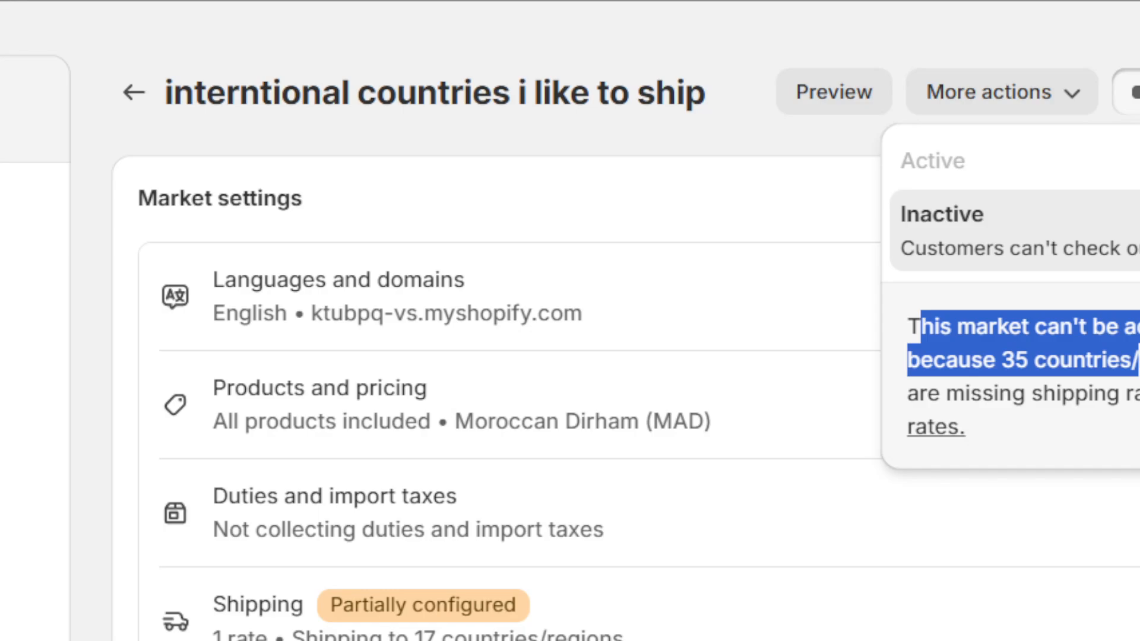
left_click_drag(1139, 365, 1130, 365)
left_click_drag(990, 362, 1112, 368)
left_click(1112, 368)
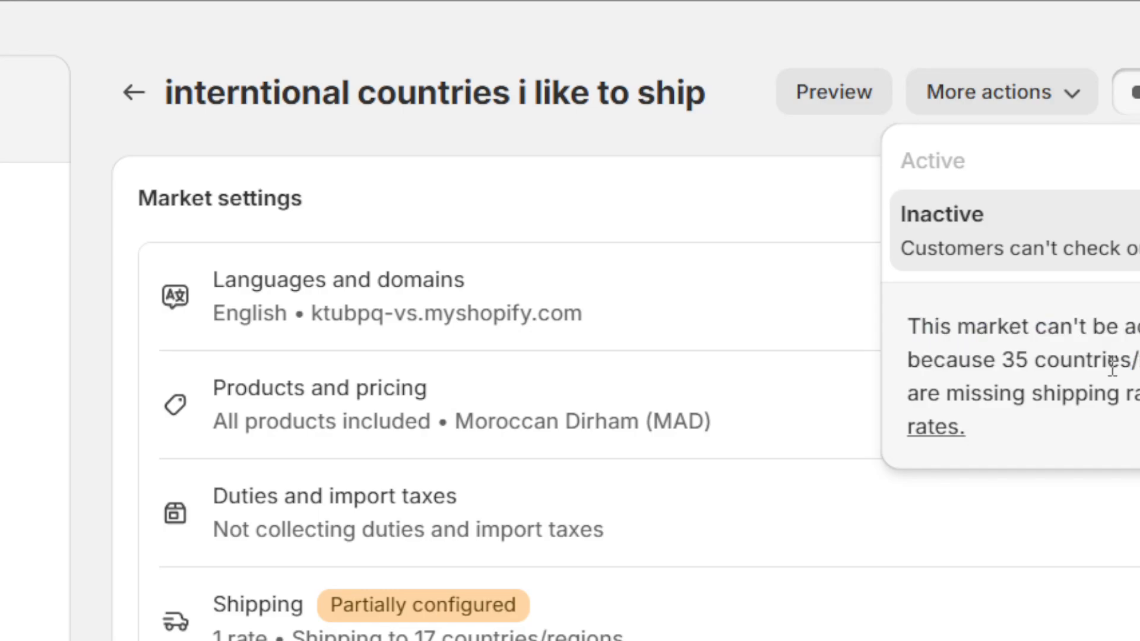
triple_click(981, 409)
left_click(1135, 232)
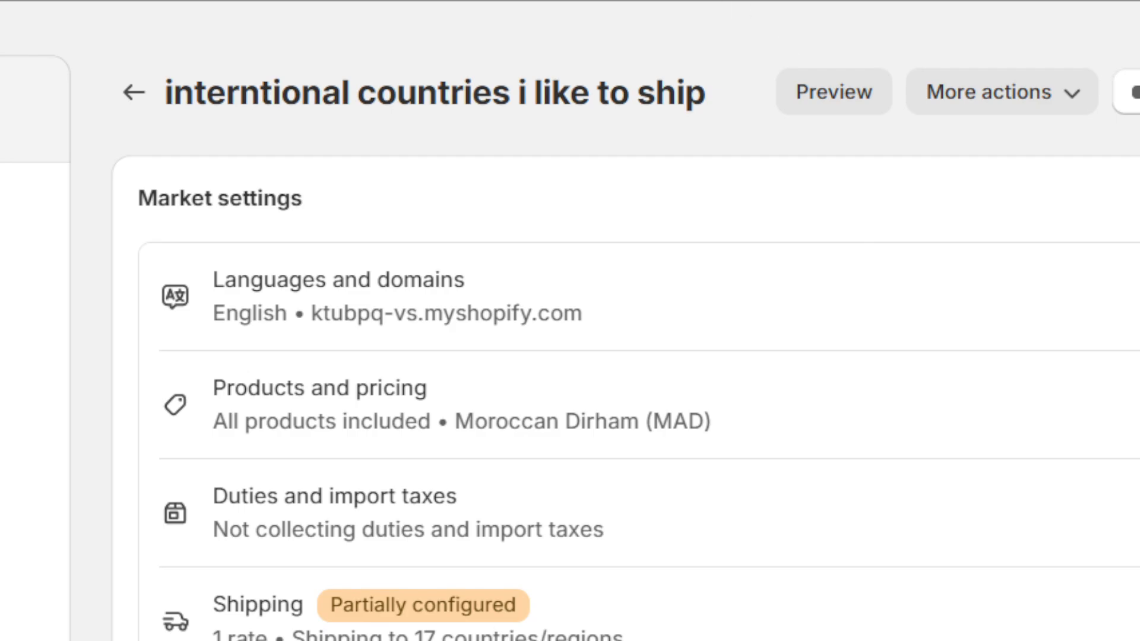
type("S")
left_click(1004, 344)
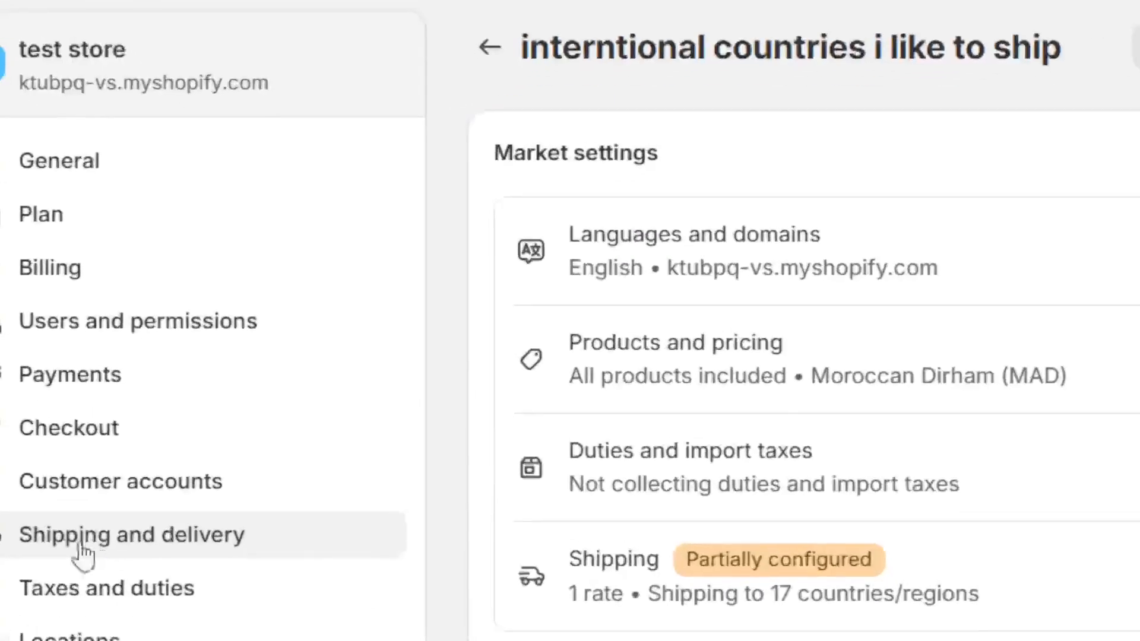
Start a new shipping profile in the Shipping and delivery settings and name it "new profile"
left_click(54, 544)
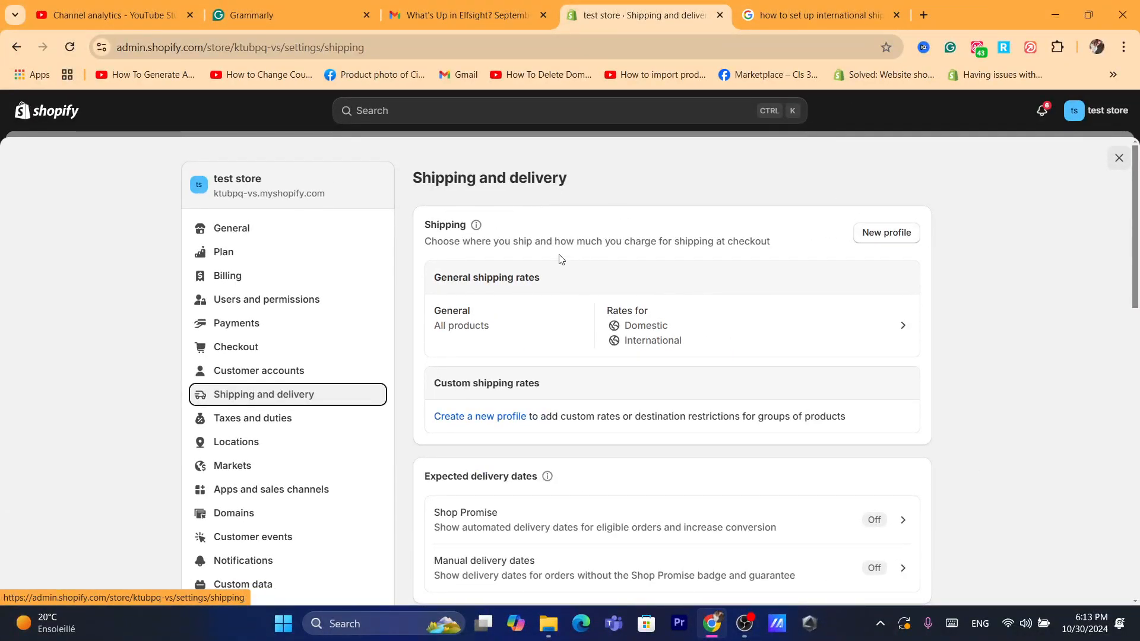
left_click(872, 240)
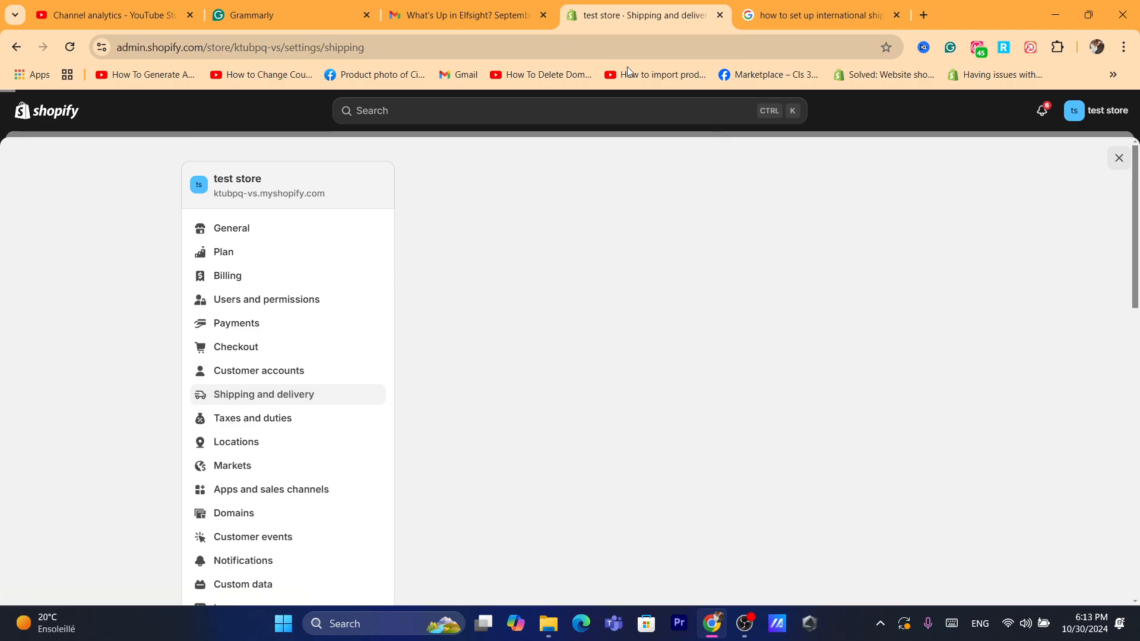
left_click(621, 50)
type("s")
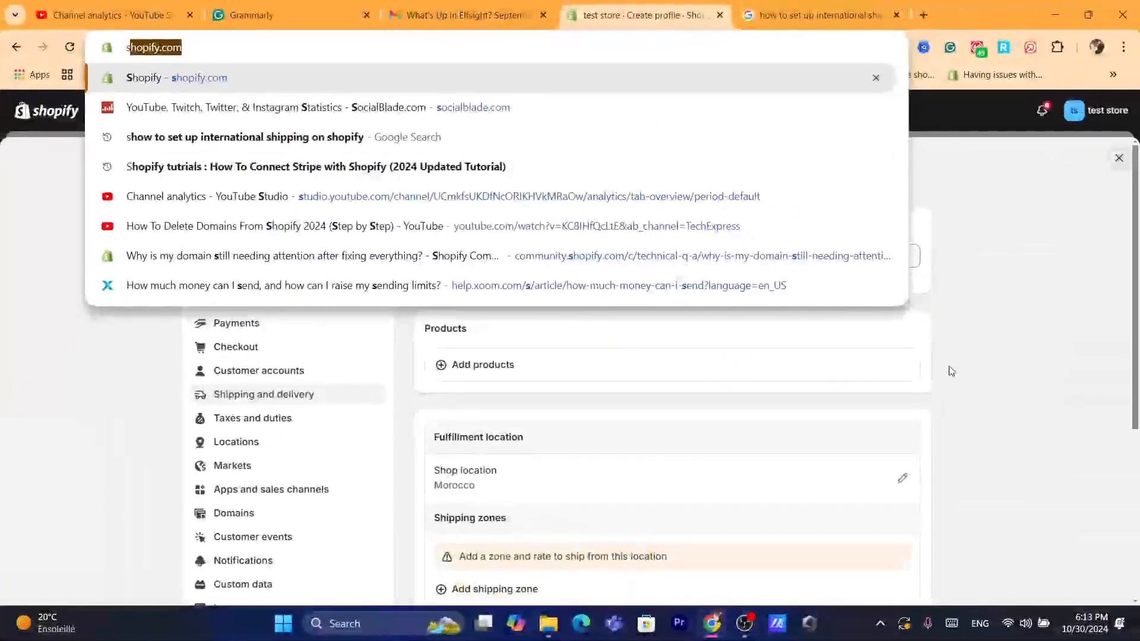
left_click(951, 371)
left_click(473, 258)
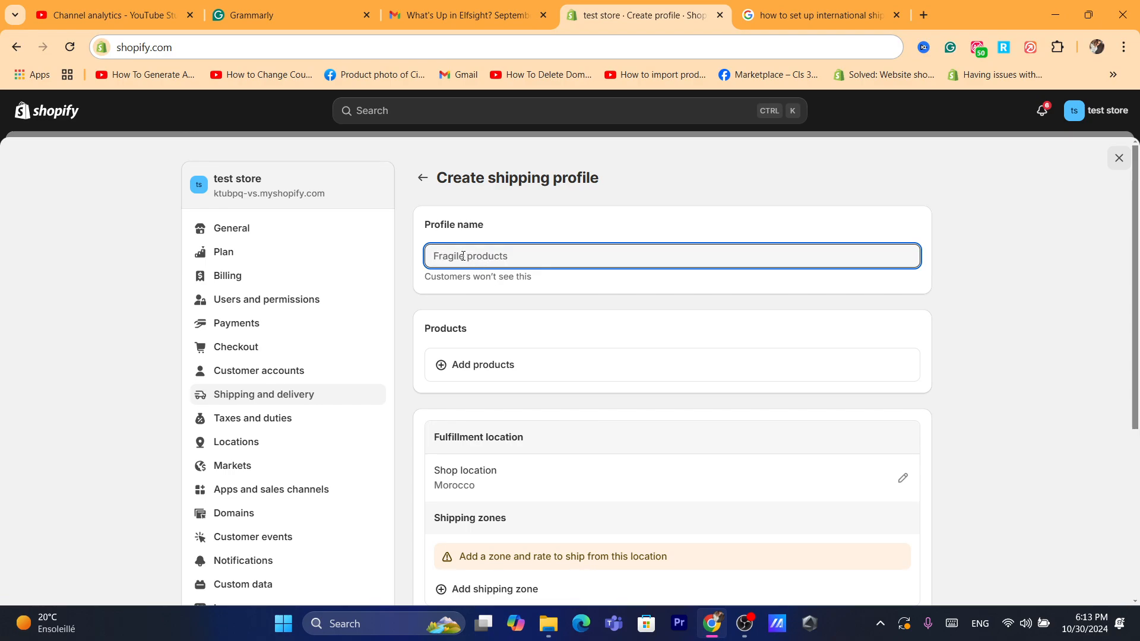
type("new profile")
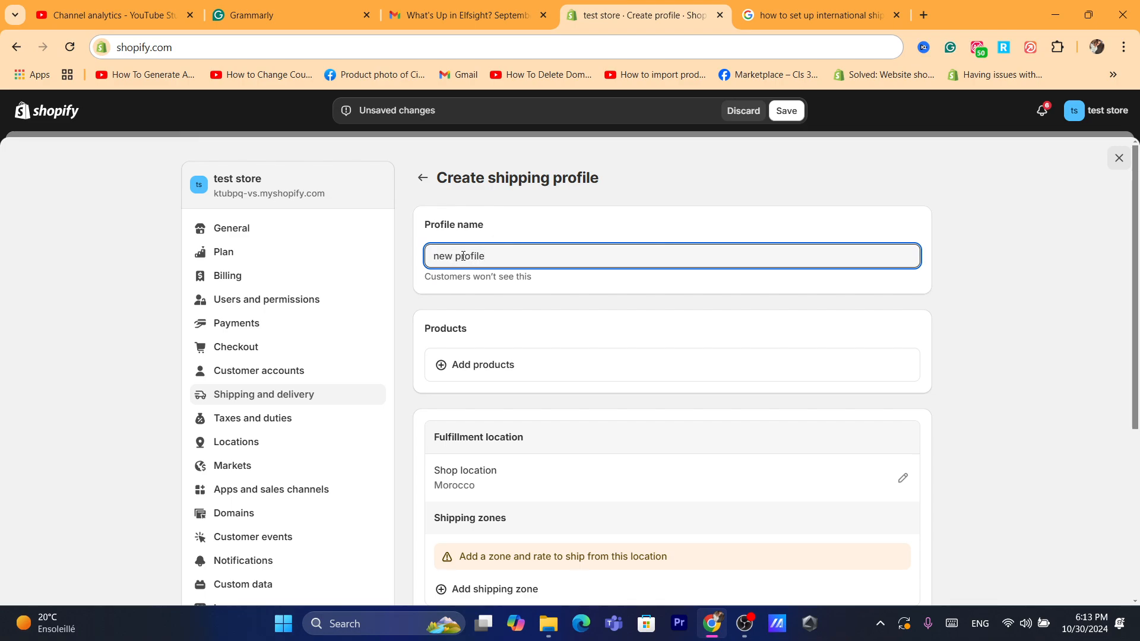
Add all the displayed products to the shipping profile
left_click(471, 360)
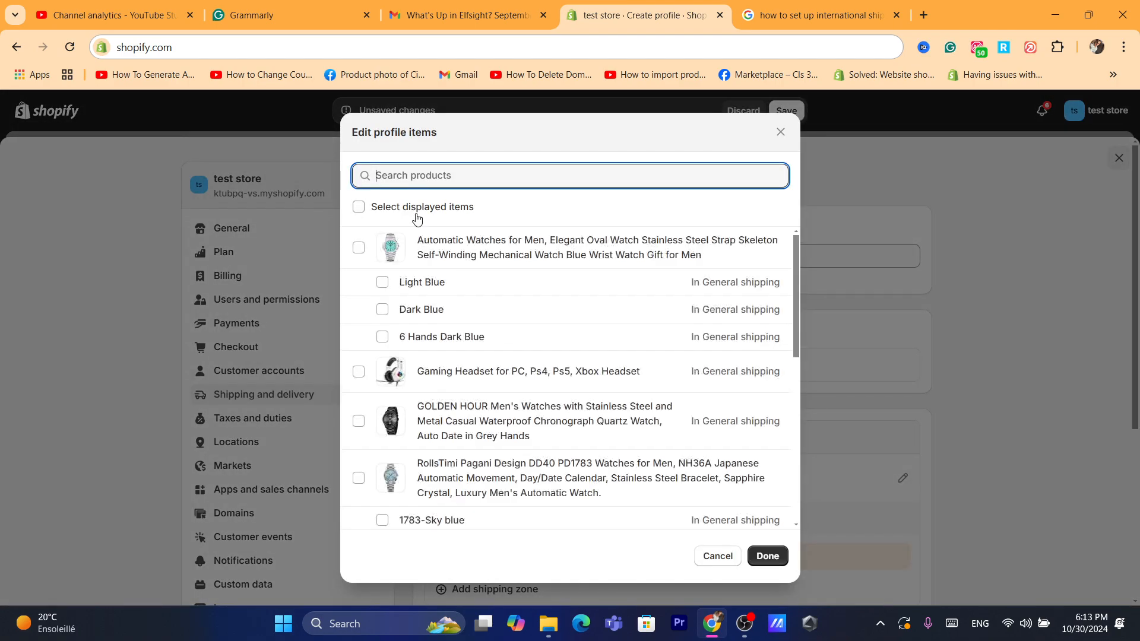
left_click(359, 206)
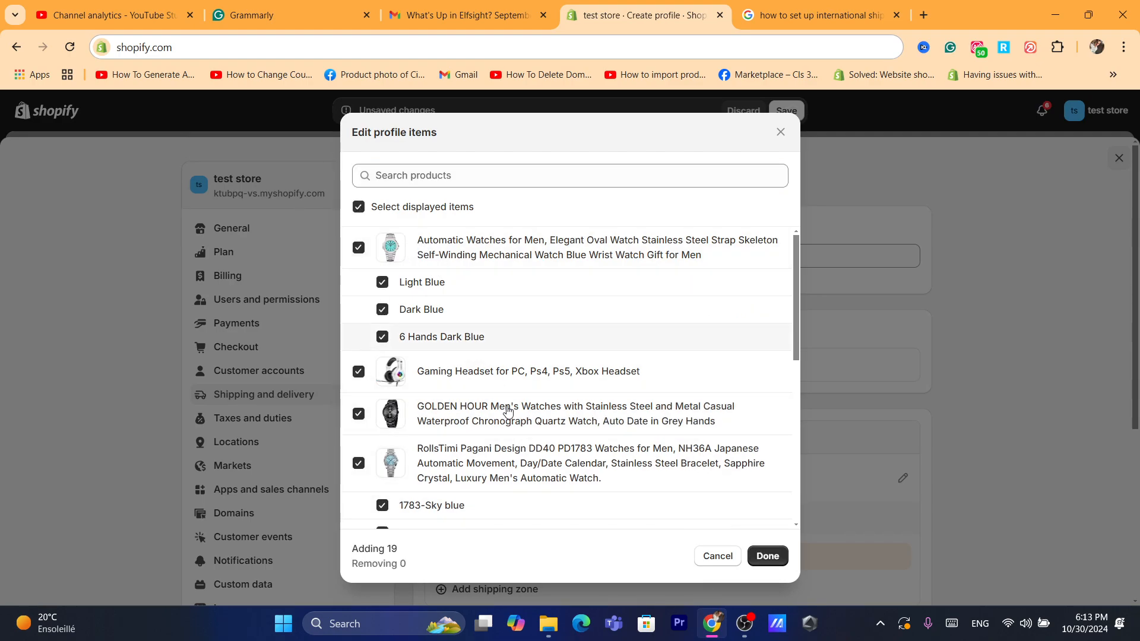
left_click(766, 560)
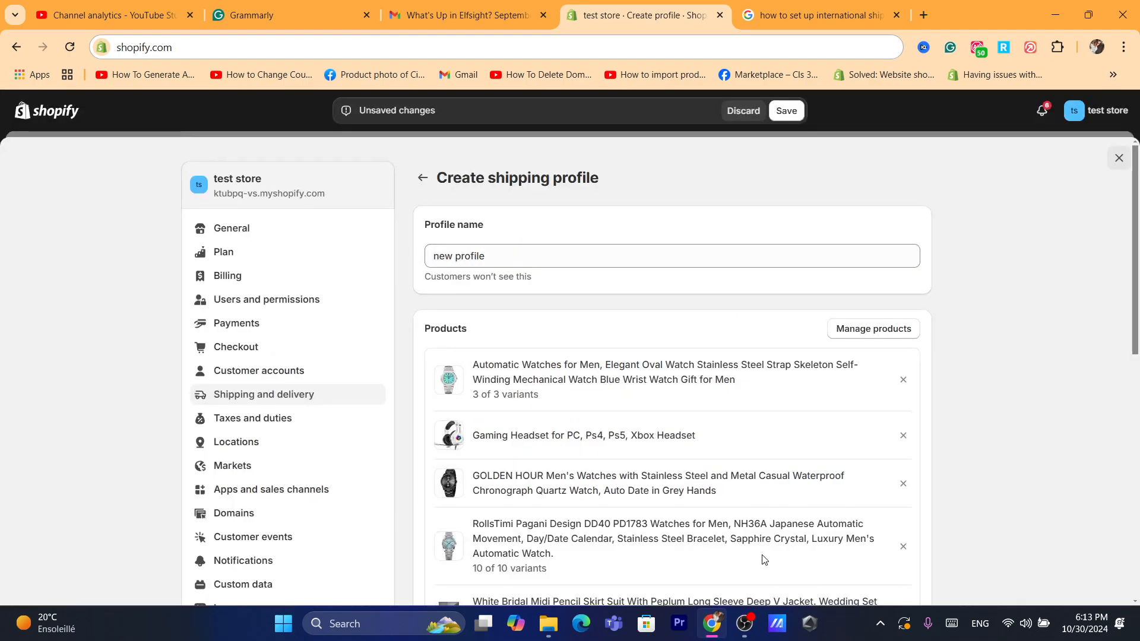
Start a new shipping zone for the shop location and review its available countries and the Markets page for adding more
left_click_drag(1138, 272, 1121, 460)
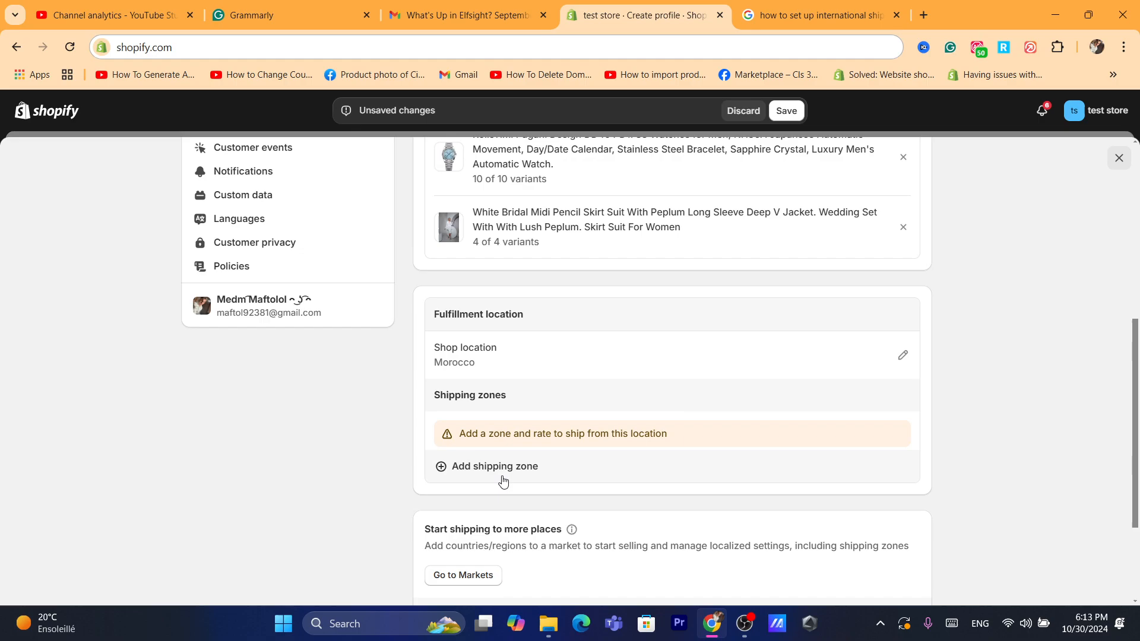
left_click(480, 472)
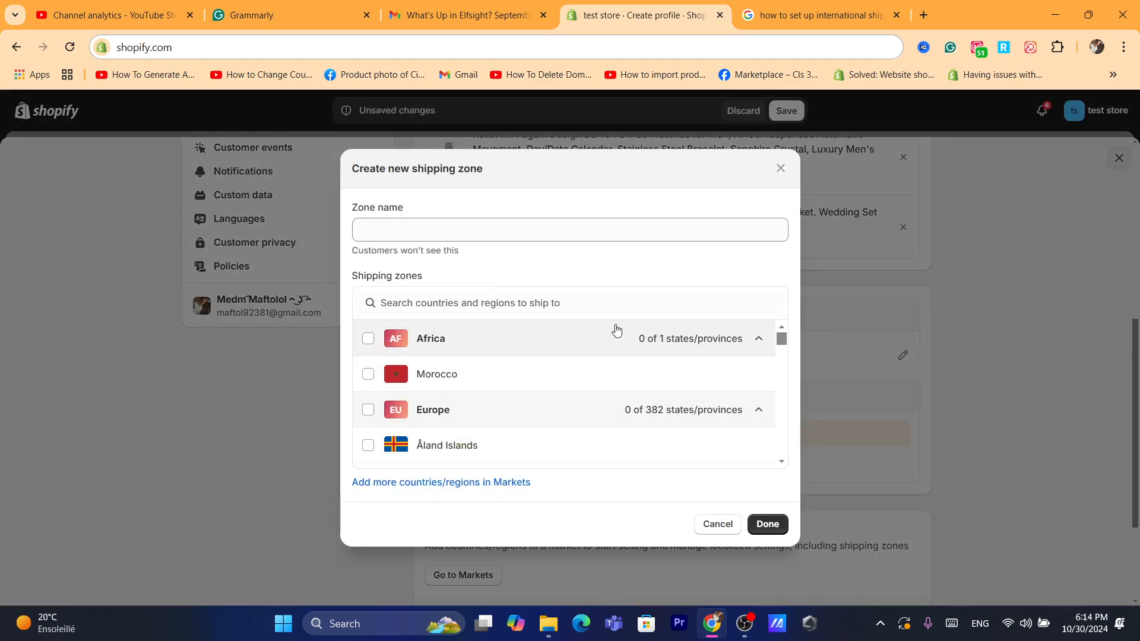
left_click_drag(779, 336, 787, 423)
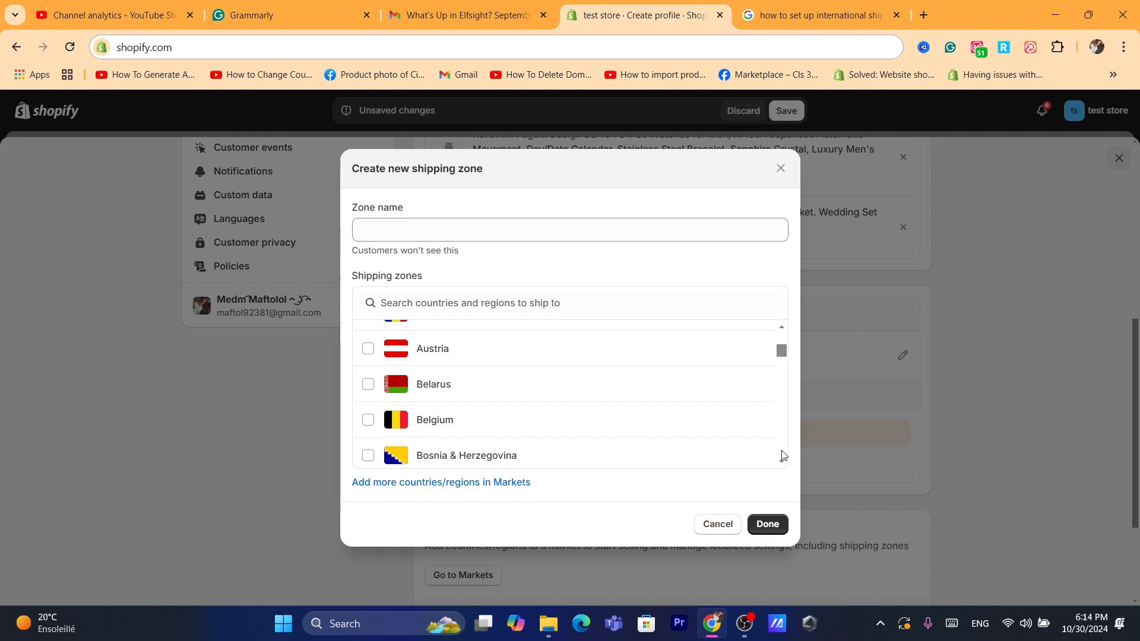
left_click_drag(779, 356, 783, 217)
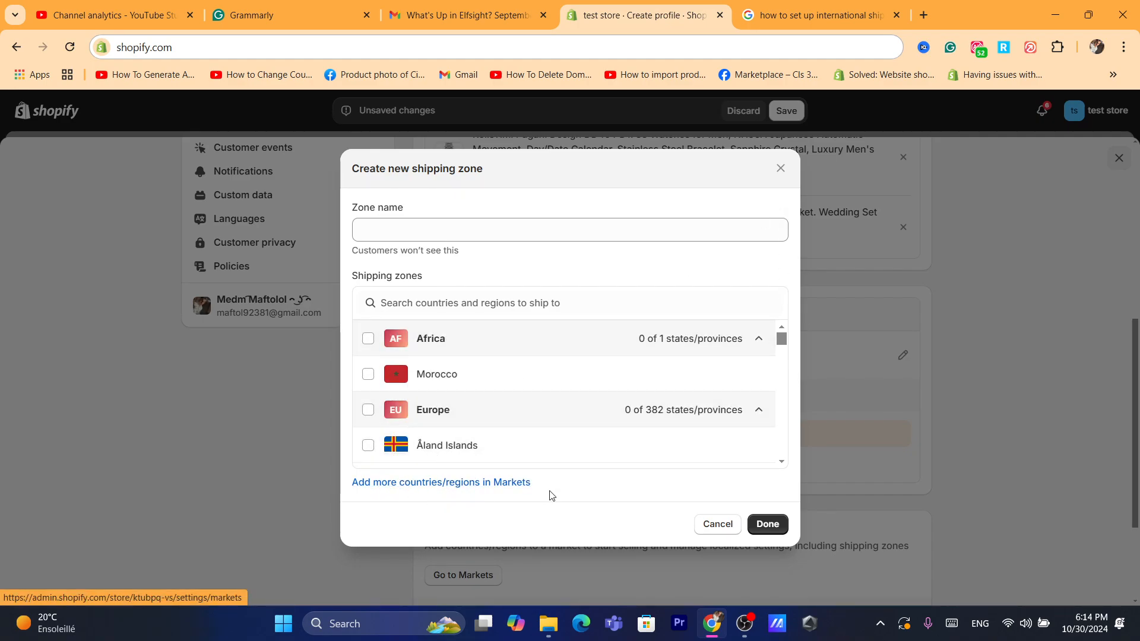
left_click(438, 486)
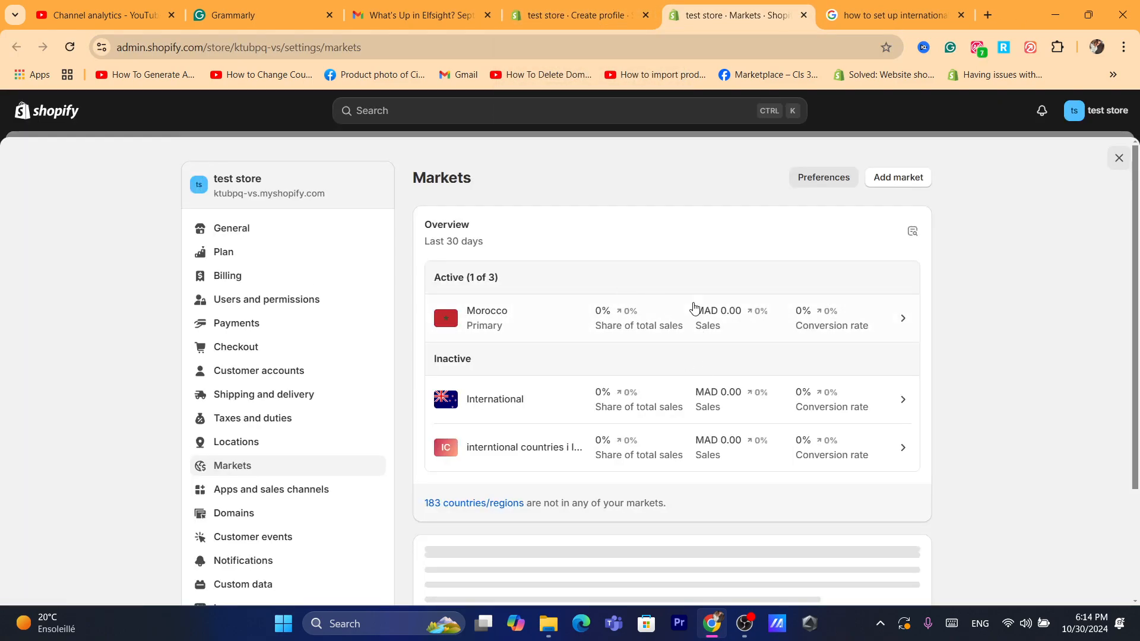
left_click(600, 11)
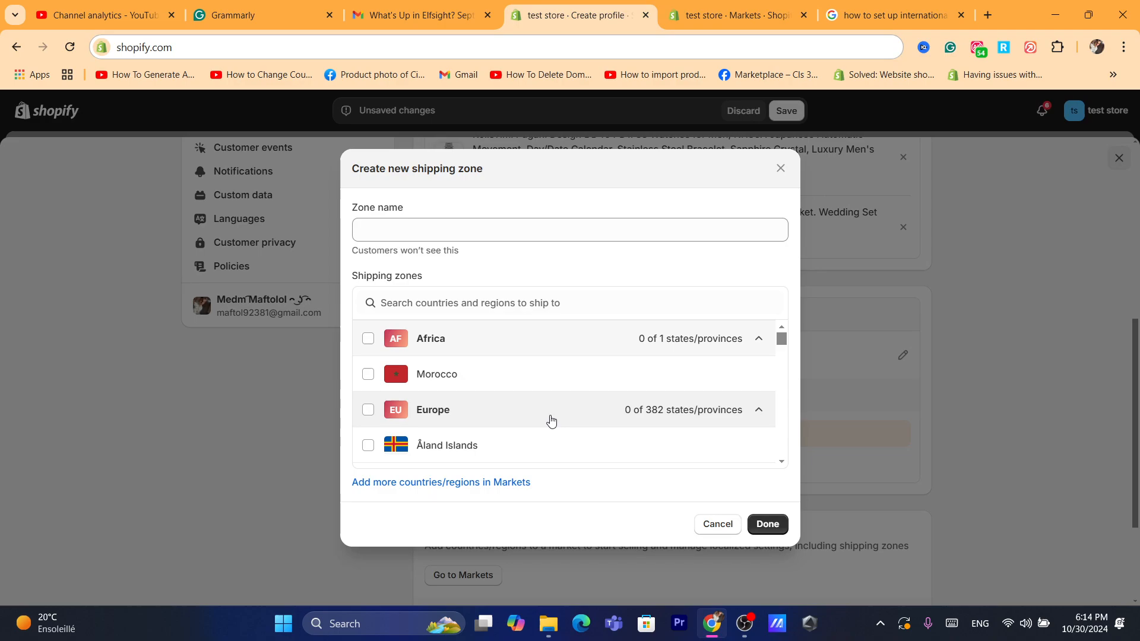
Create the shipping zone named "NEW COUNTRIES" with all European countries included
left_click(367, 410)
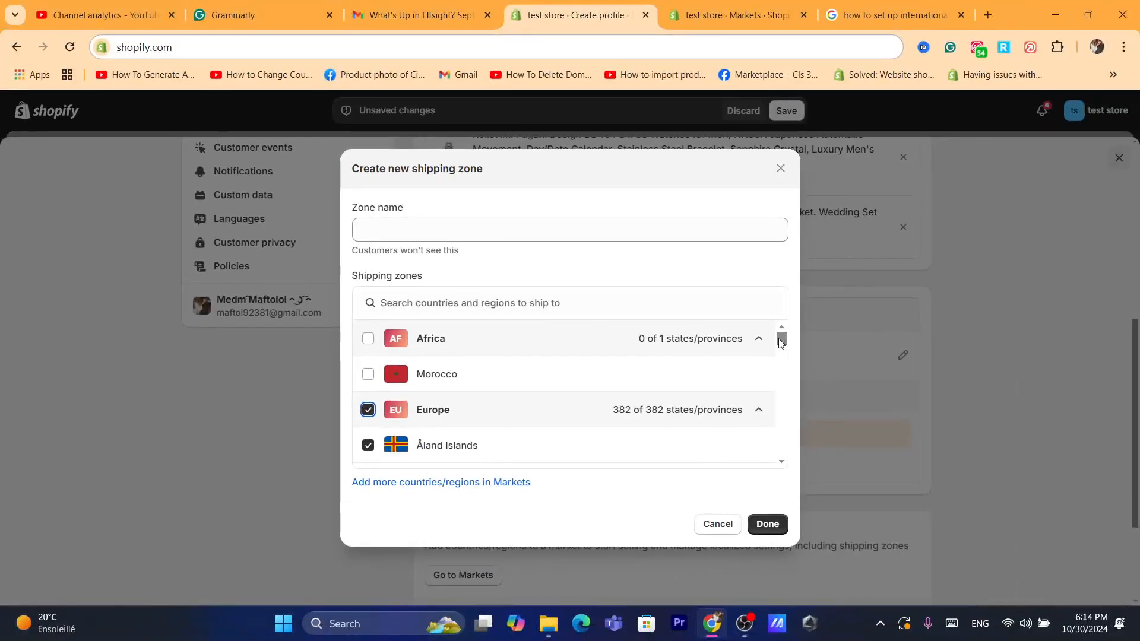
left_click_drag(779, 340, 791, 452)
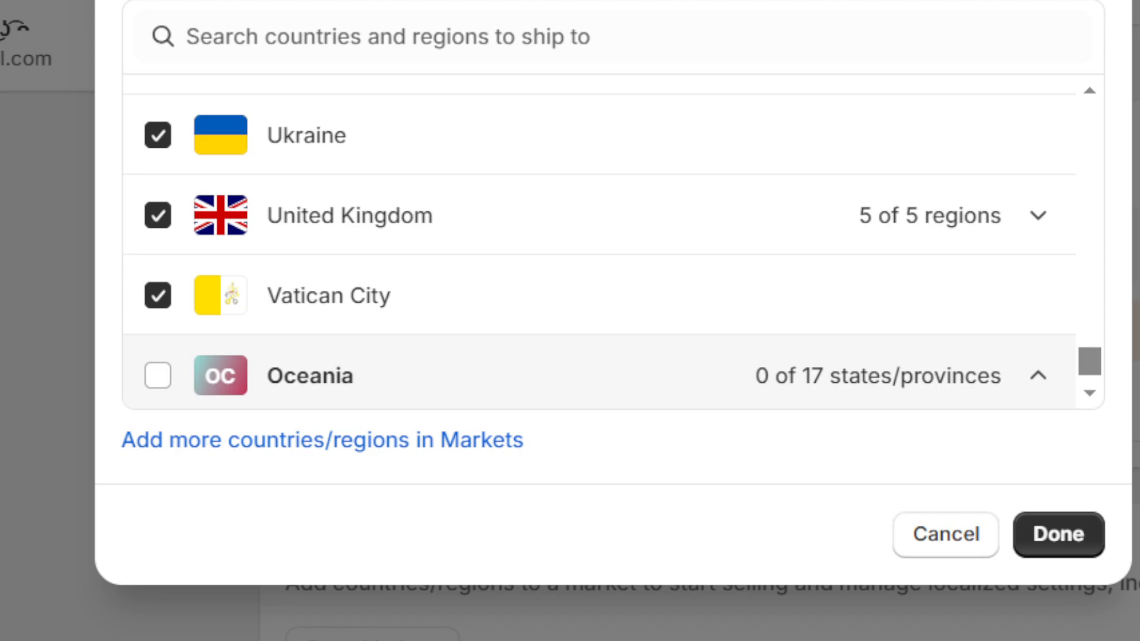
left_click(1075, 543)
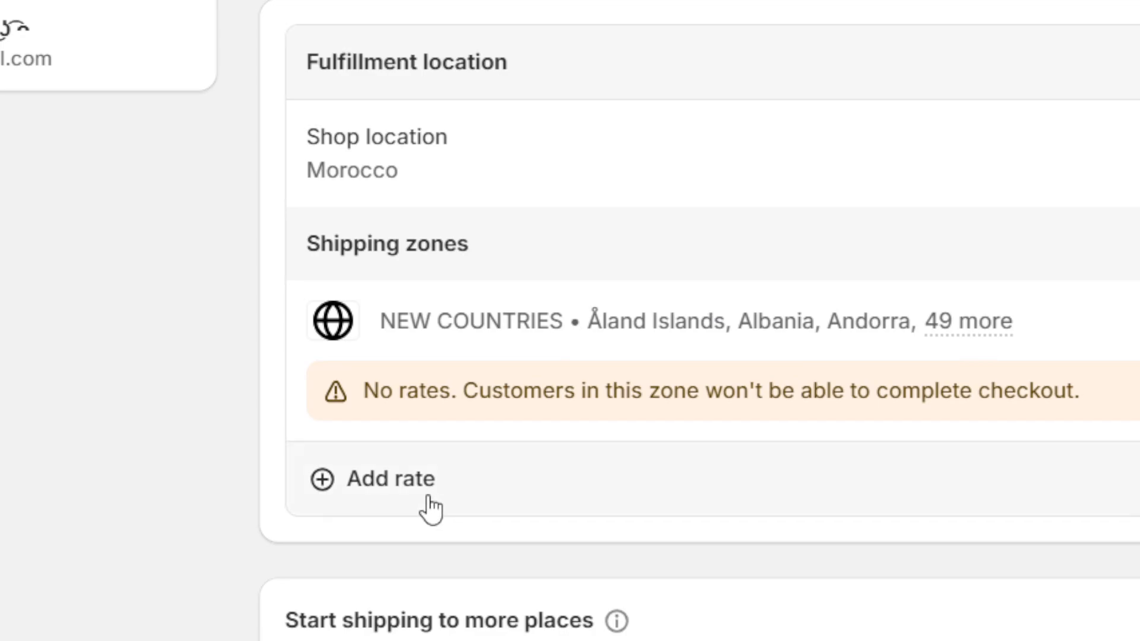
Start a shipping rate for the NEW COUNTRIES zone and name it "STANDERD"
left_click(390, 479)
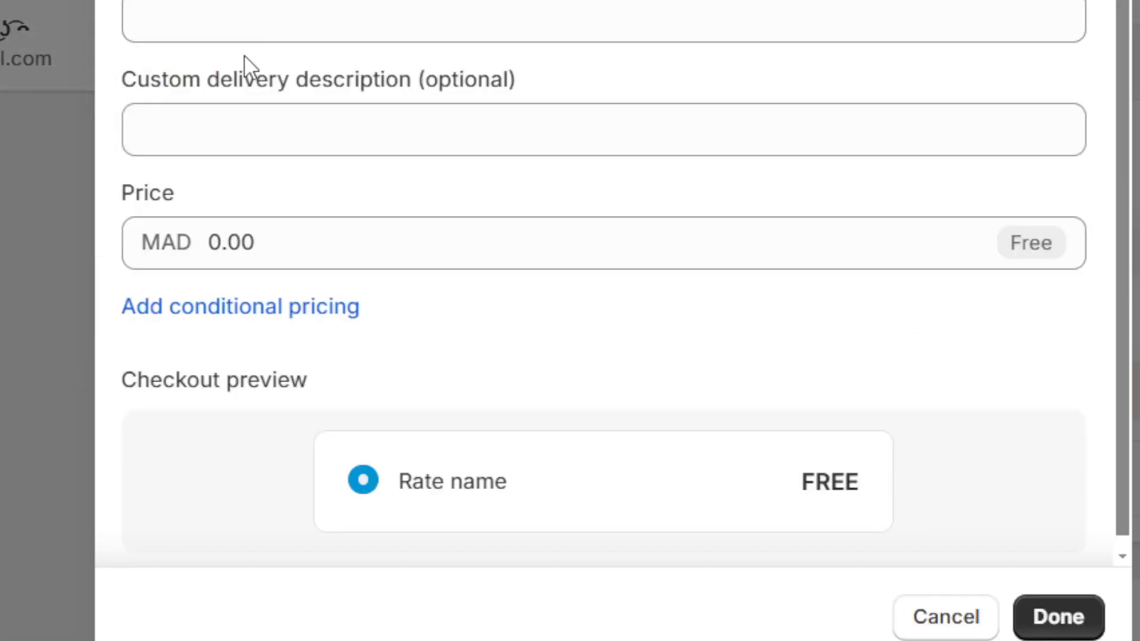
left_click(235, 22)
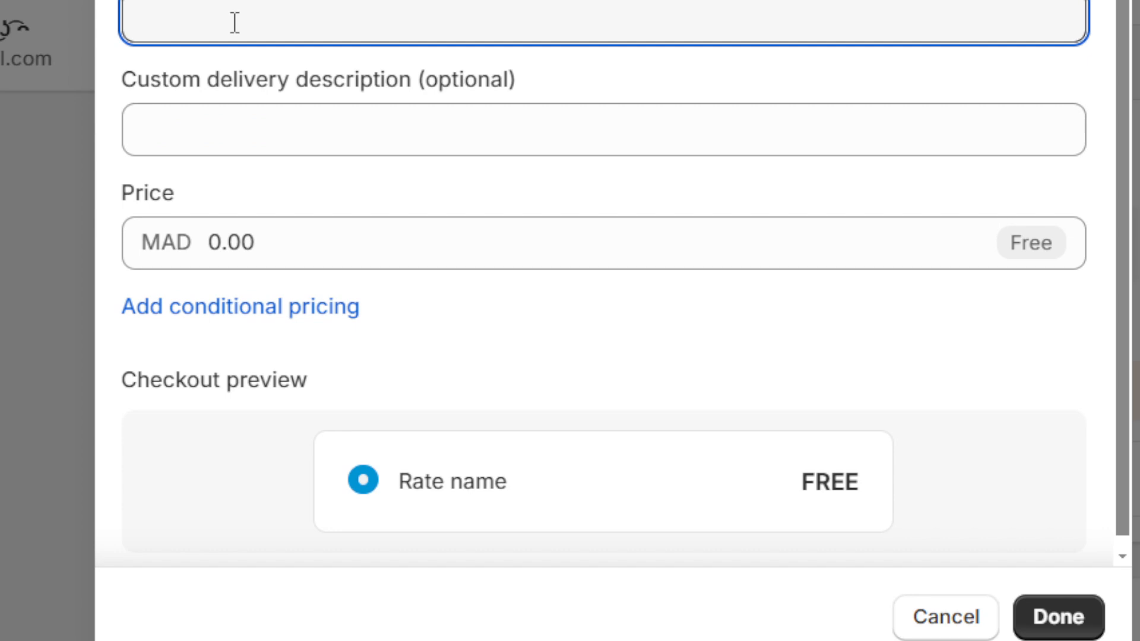
type("STANDERD")
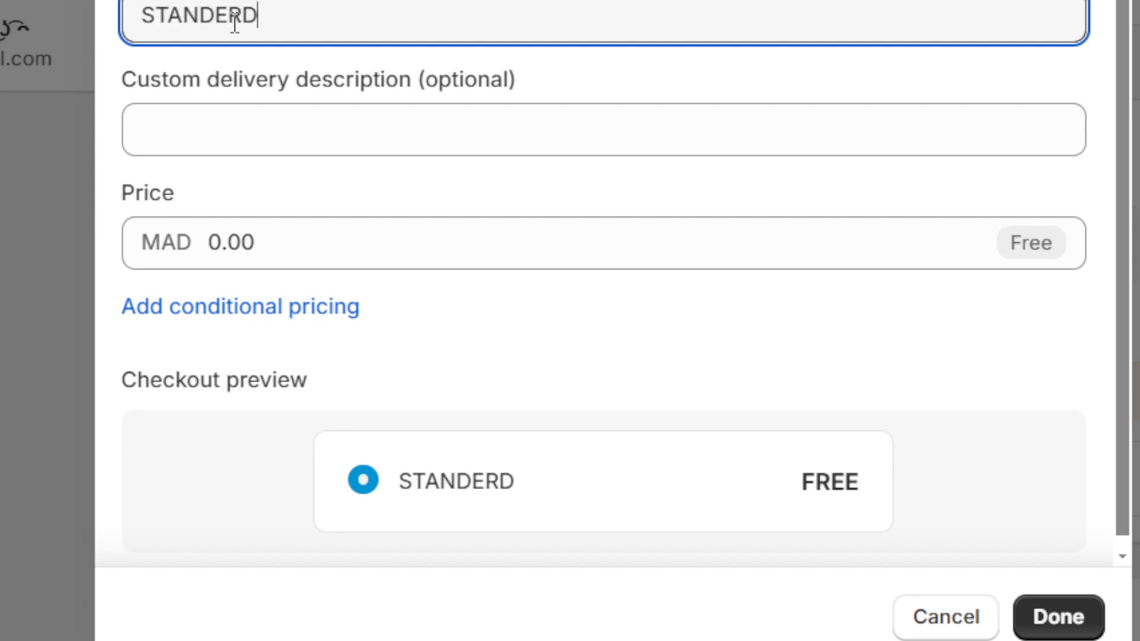
Set the STANDERD rate's price to MAD 100 and save it with the shipping profile
left_click(260, 229)
type("0")
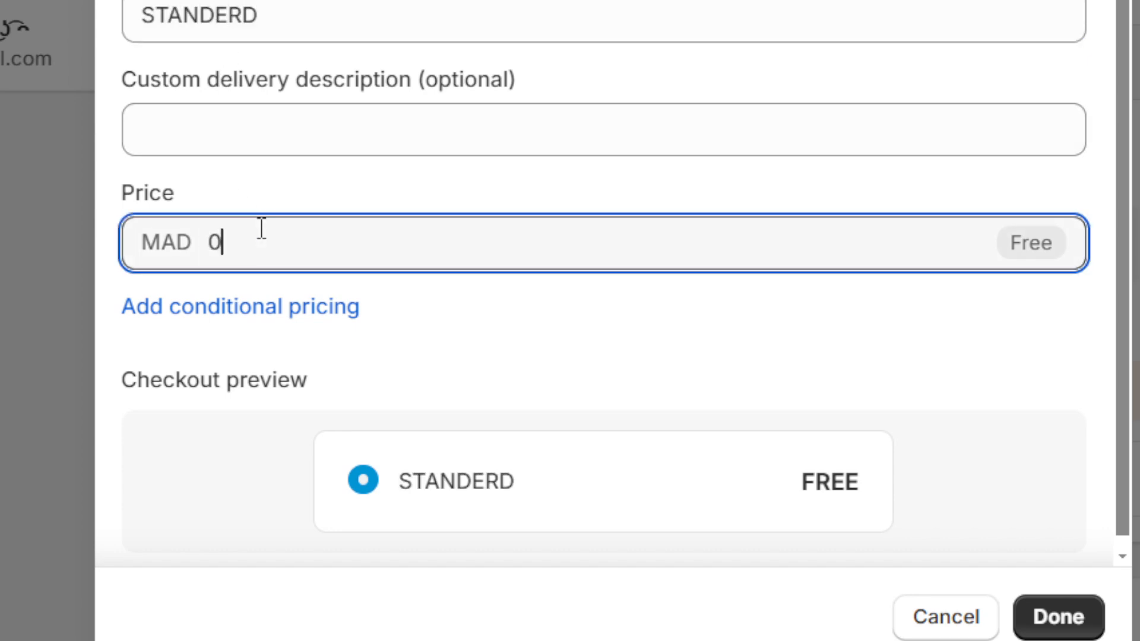
type(".00")
double_click(275, 248)
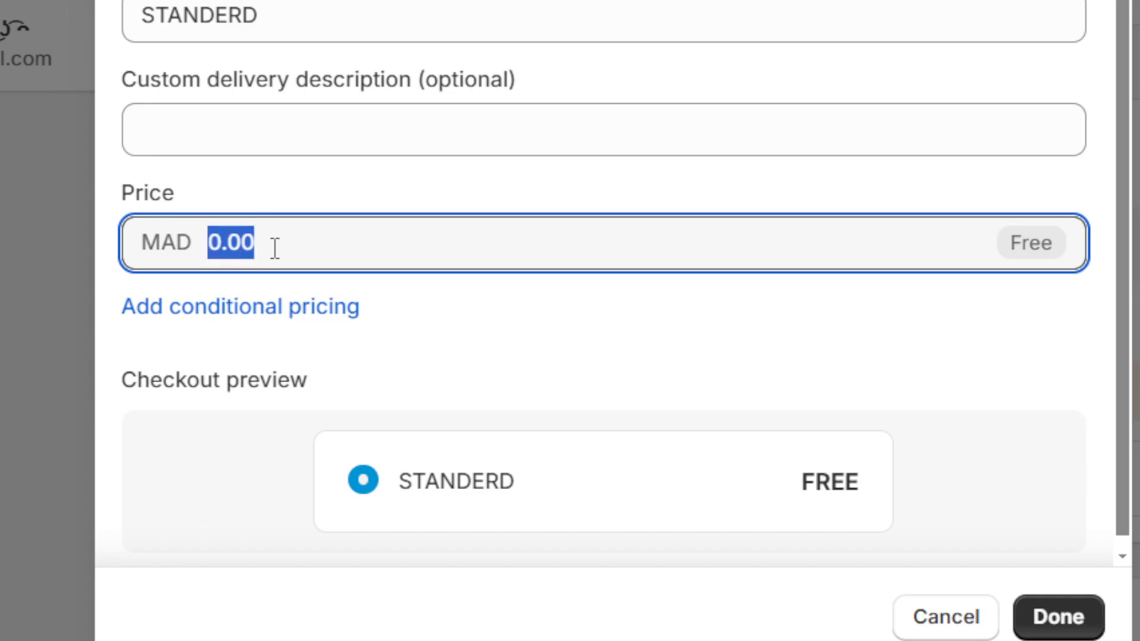
type("100")
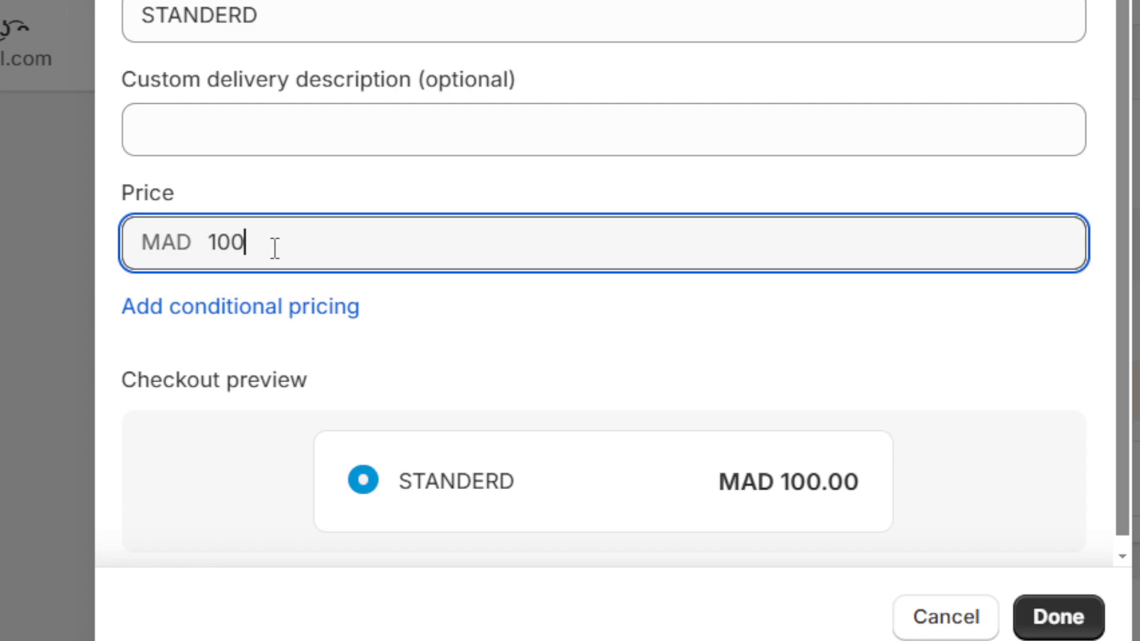
double_click(309, 256)
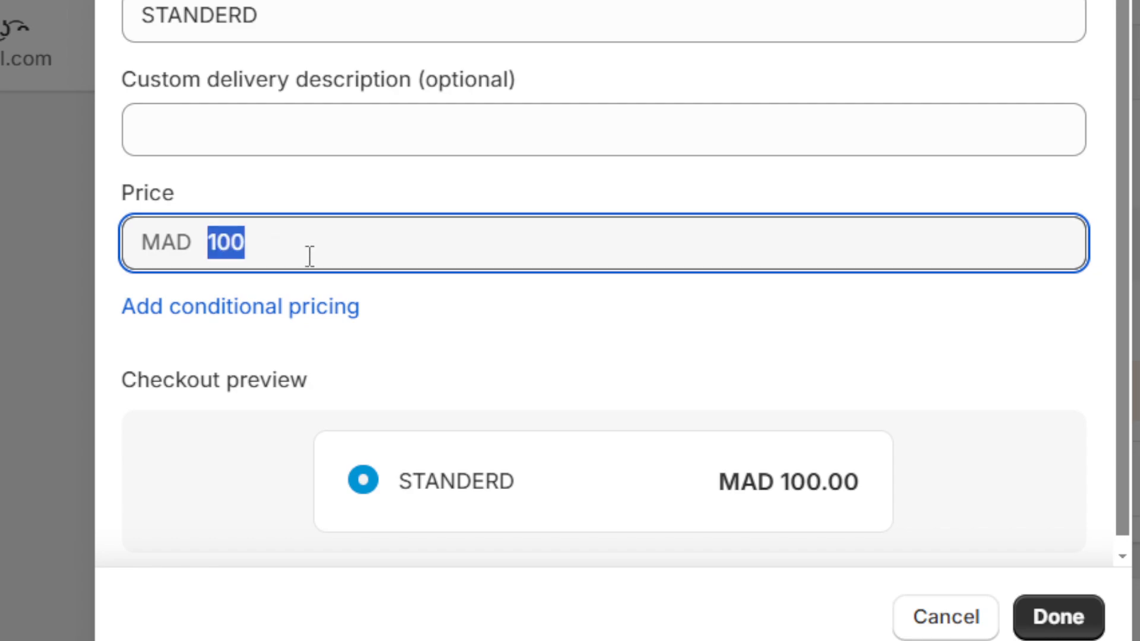
left_click(1054, 624)
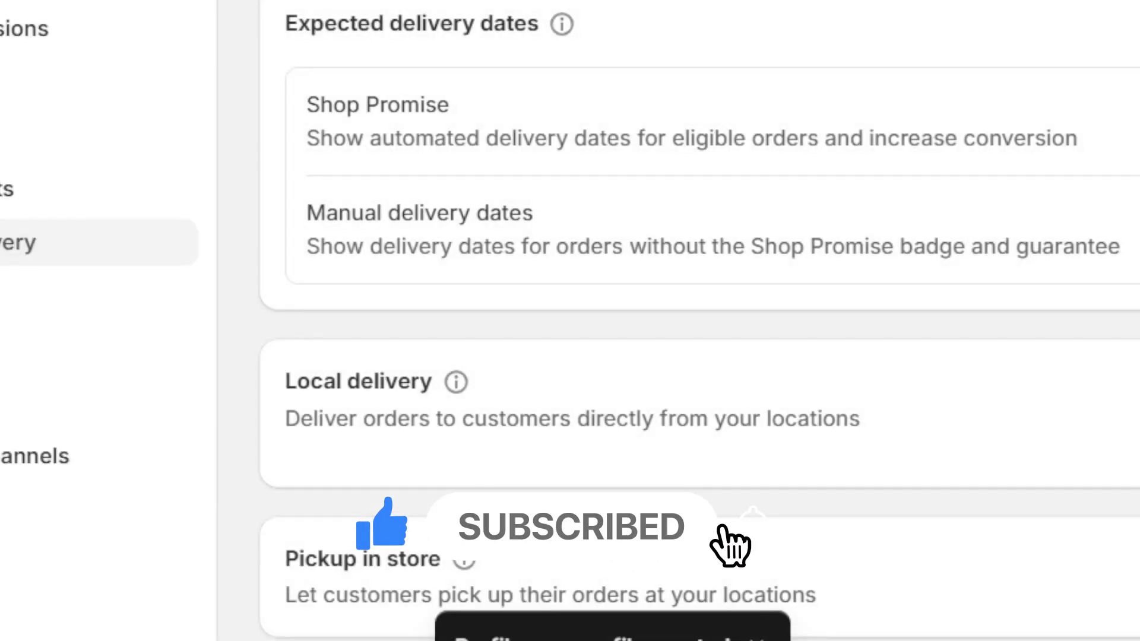
scroll(701, 321, "up", 5)
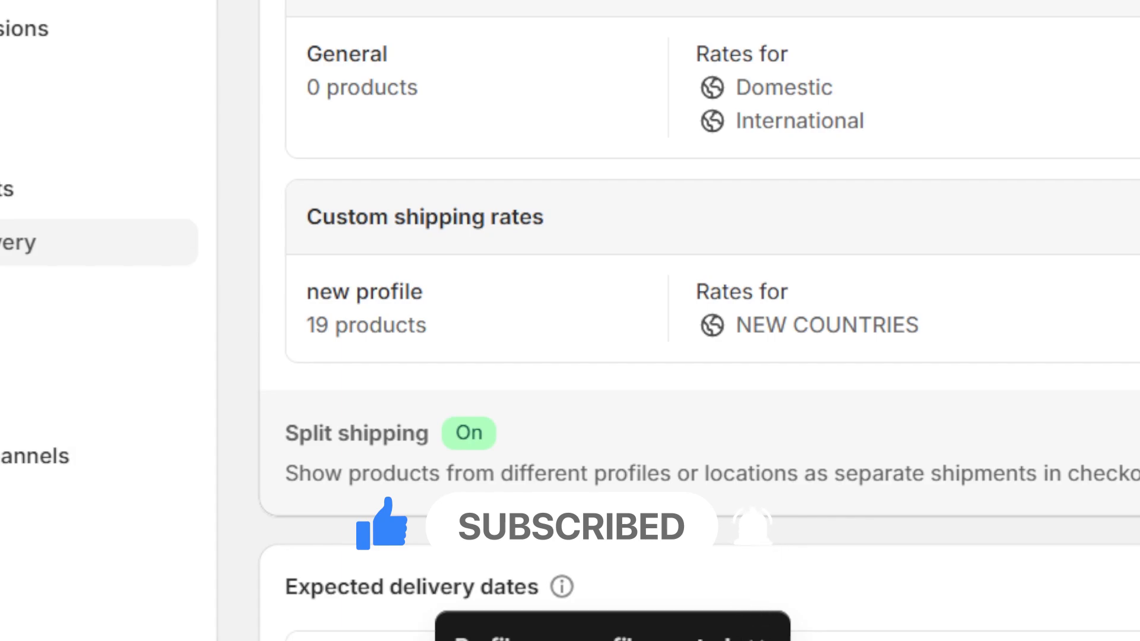